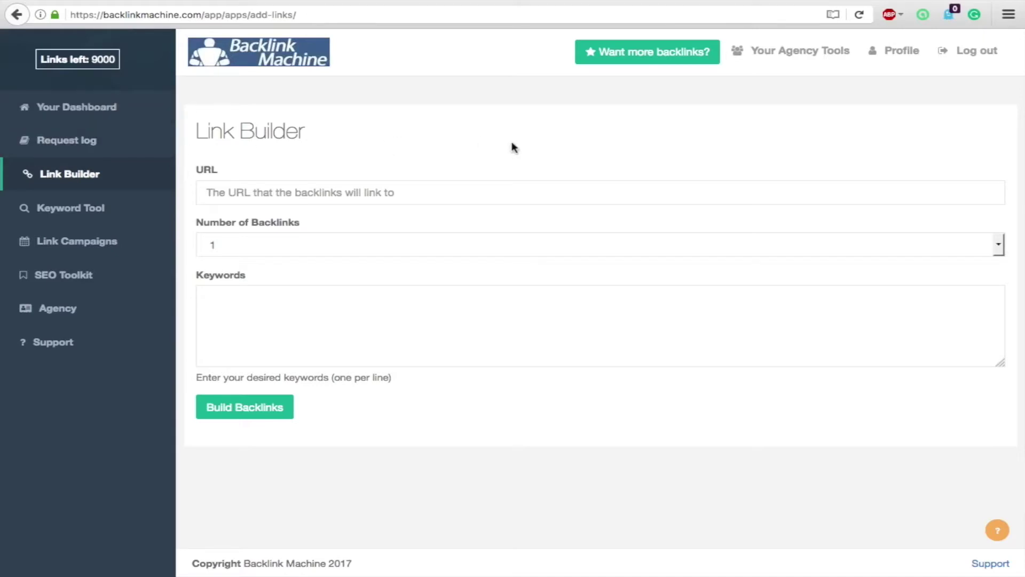
Step: Enter spencercoffman.com as the Link Builder target URL and keep 1 backlink
left_click(365, 190)
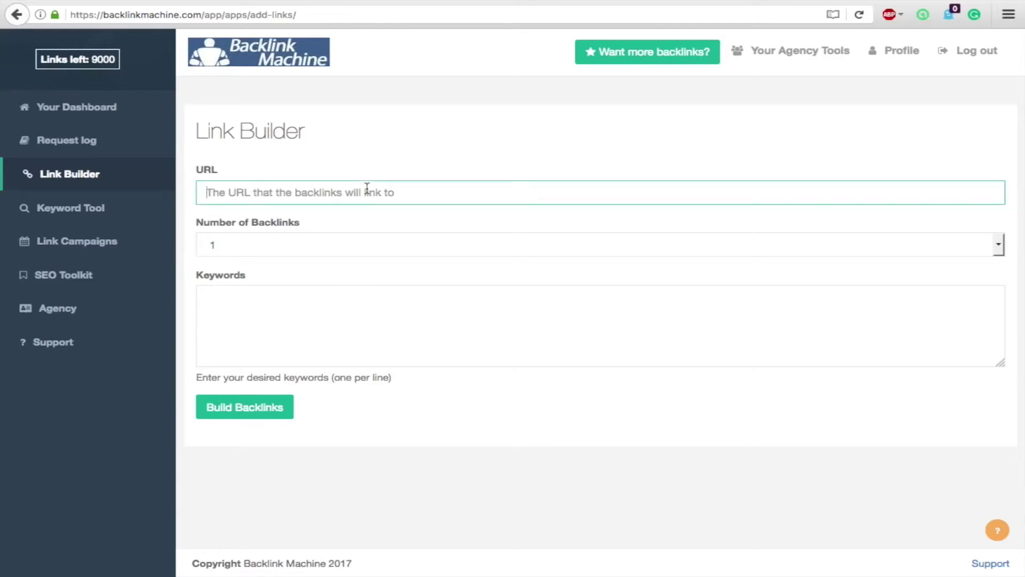
type("spencercoffma")
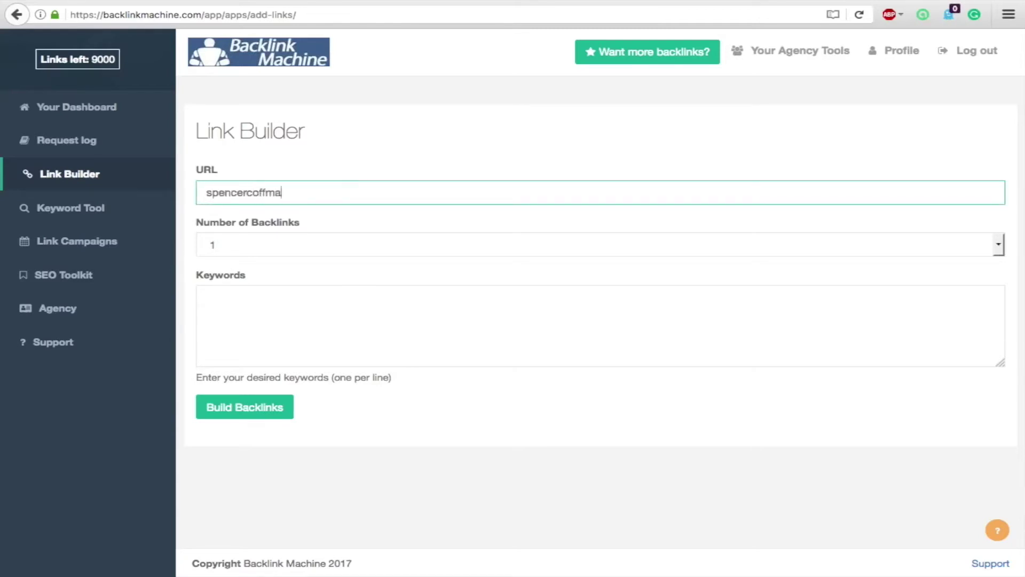
type("n.com")
left_click(939, 244)
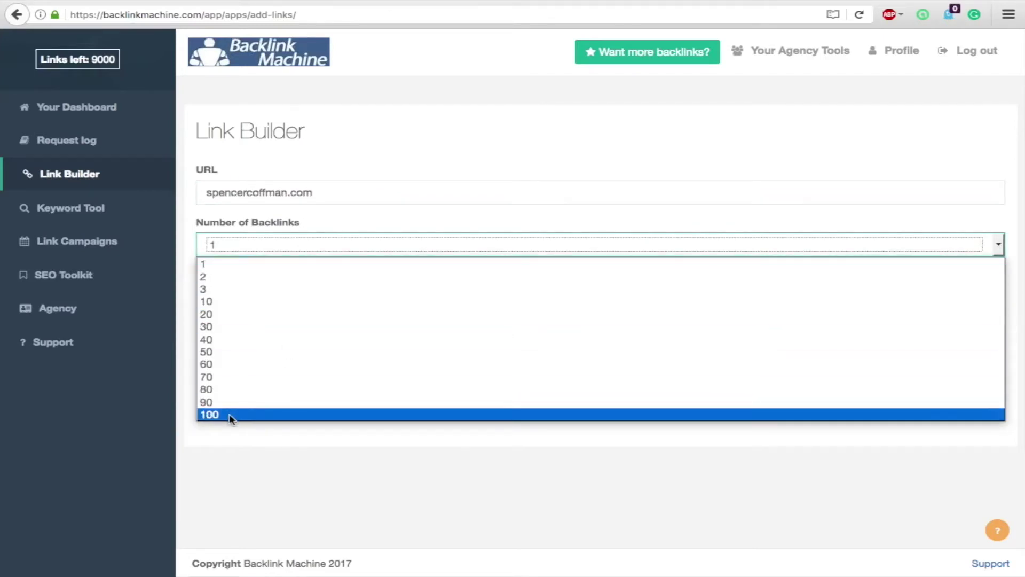
left_click(265, 453)
left_click(237, 318)
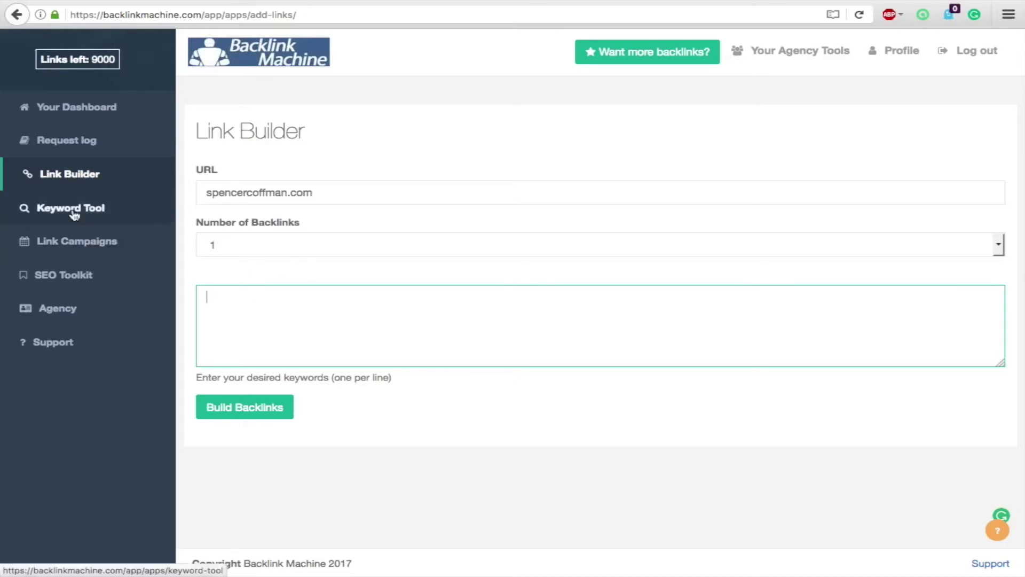
Step: Search the Keyword Tool for keywords related to 'affiliate marketing'
left_click(97, 208)
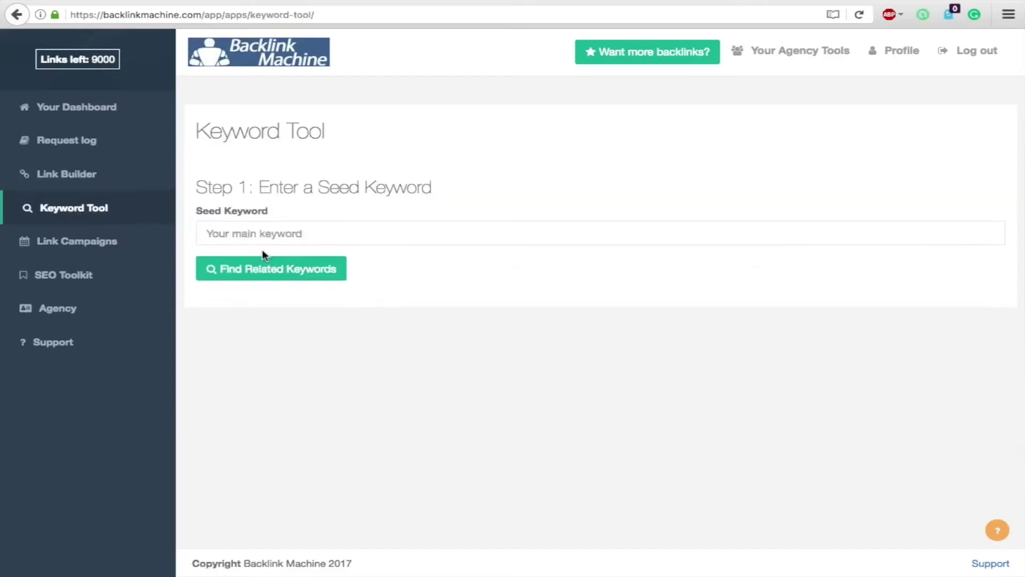
left_click(311, 233)
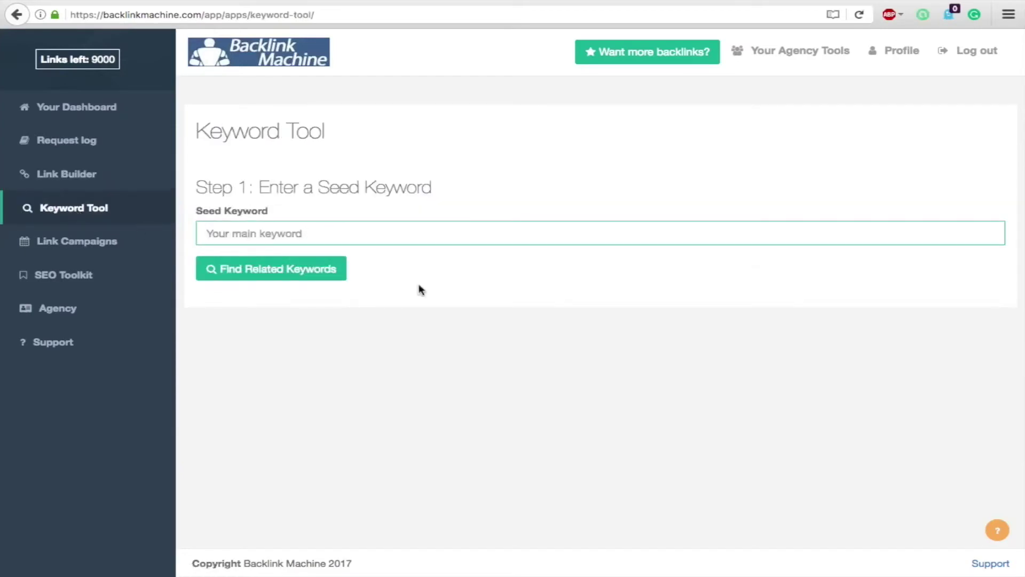
type("affi")
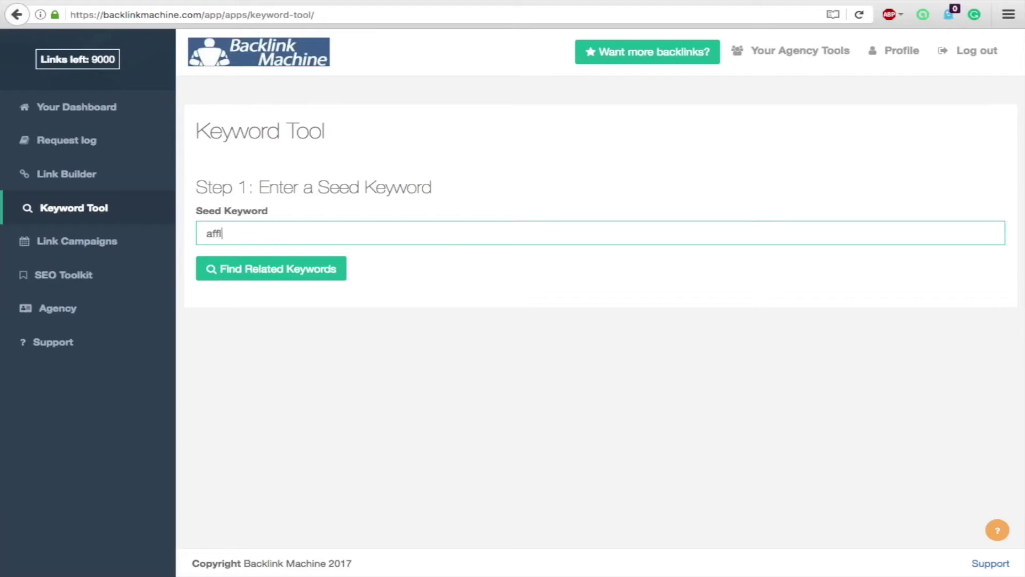
type("liate market")
type("ing")
left_click(271, 268)
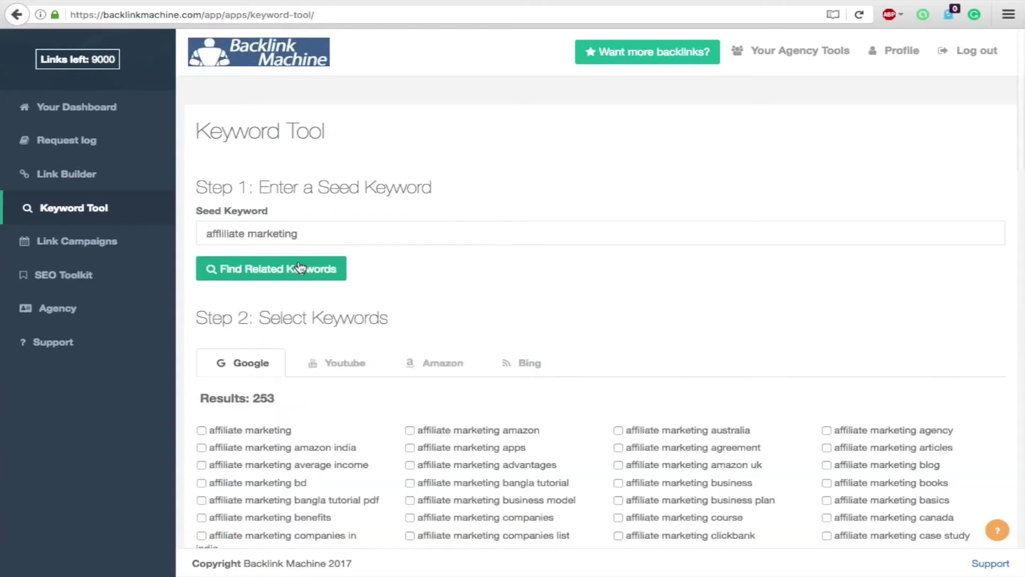
scroll(416, 279, "down", 2)
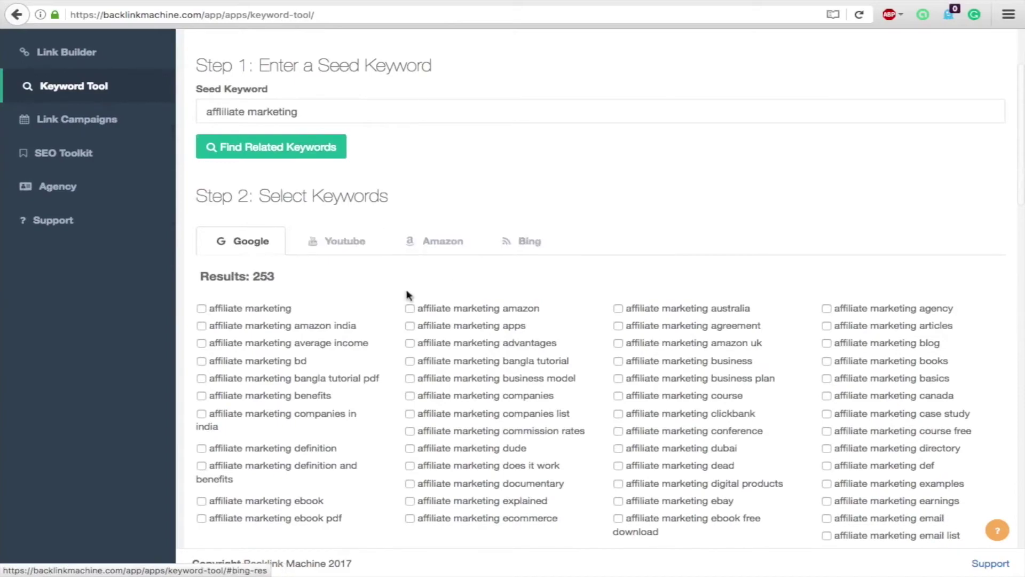
scroll(409, 296, "down", 2)
scroll(377, 320, "down", 3)
scroll(377, 321, "down", 3)
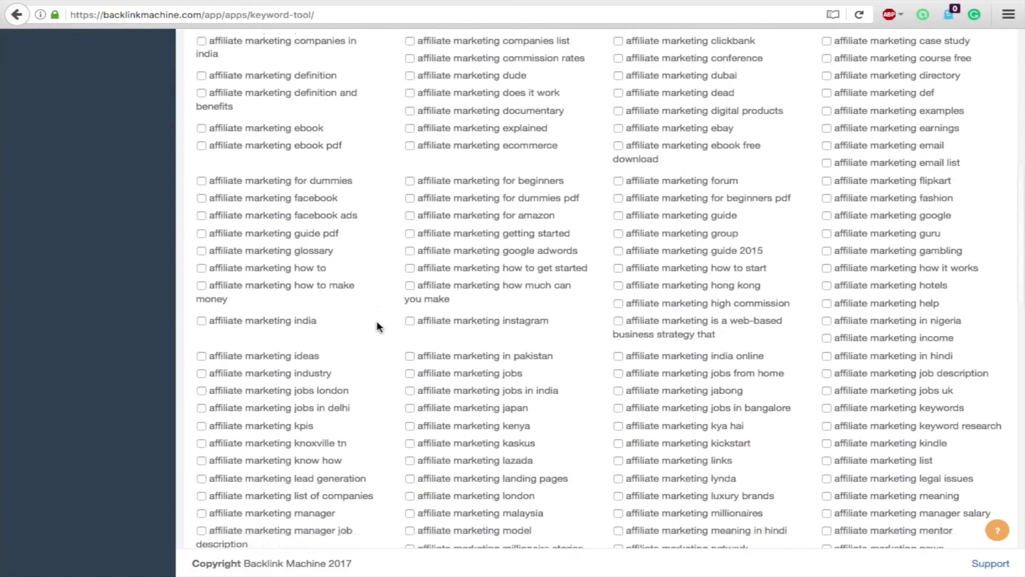
scroll(376, 321, "down", 5)
scroll(376, 320, "down", 3)
scroll(377, 320, "down", 3)
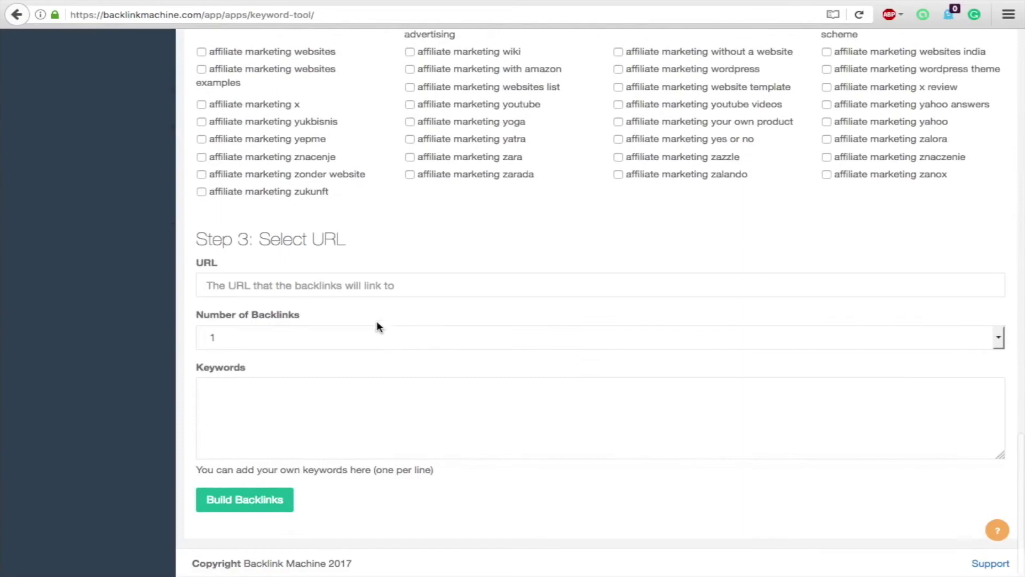
scroll(377, 321, "up", 1)
scroll(377, 321, "up", 5)
scroll(377, 321, "up", 10)
scroll(377, 321, "down", 3)
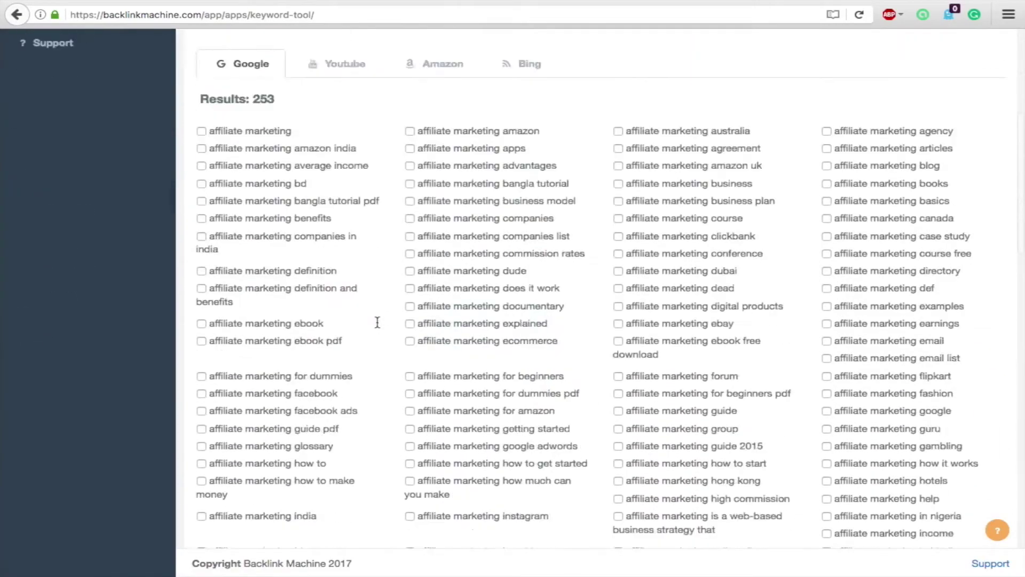
scroll(377, 321, "down", 4)
scroll(377, 321, "down", 1)
scroll(377, 321, "down", 1)
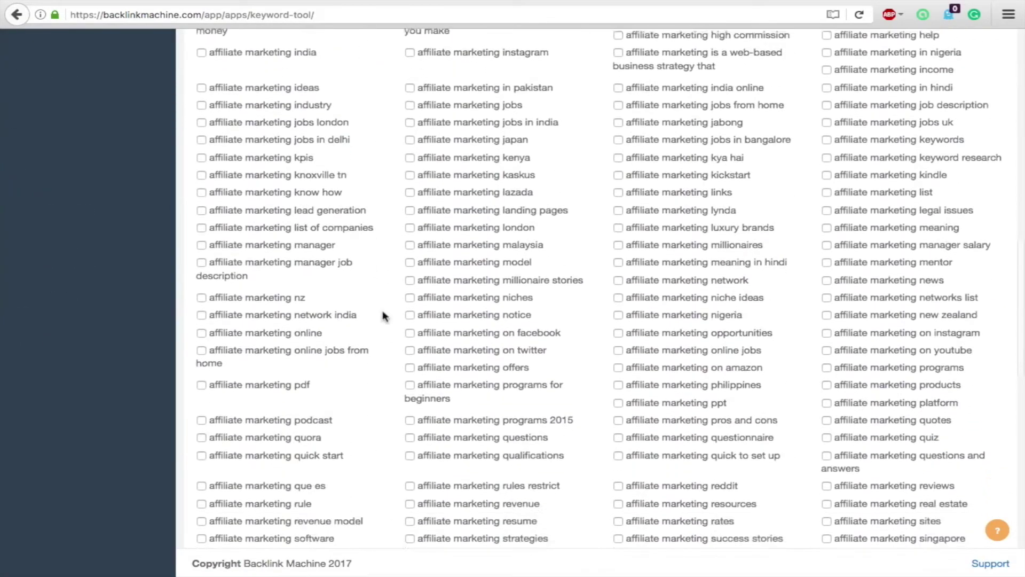
scroll(377, 313, "down", 1)
scroll(356, 224, "down", 3)
scroll(356, 224, "down", 3)
scroll(355, 225, "down", 3)
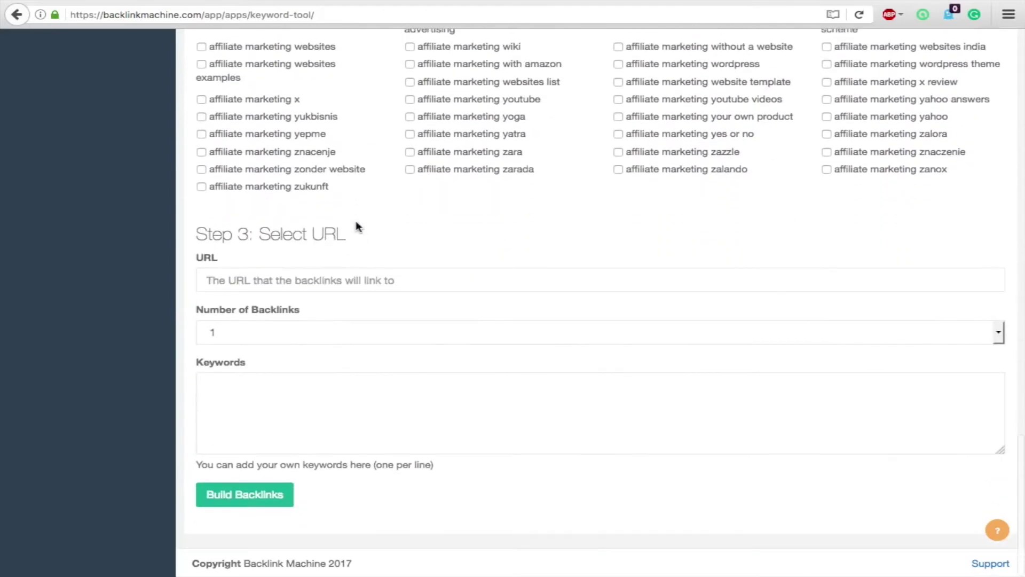
Step: Fill in the target site, keep 1 backlink, and leave custom keywords empty
left_click(321, 281)
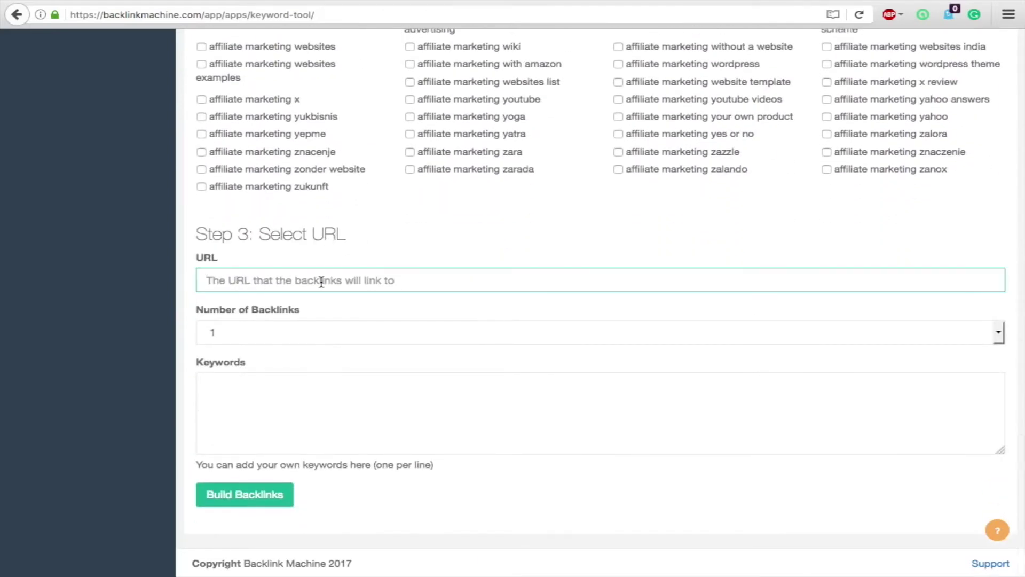
left_click(309, 331)
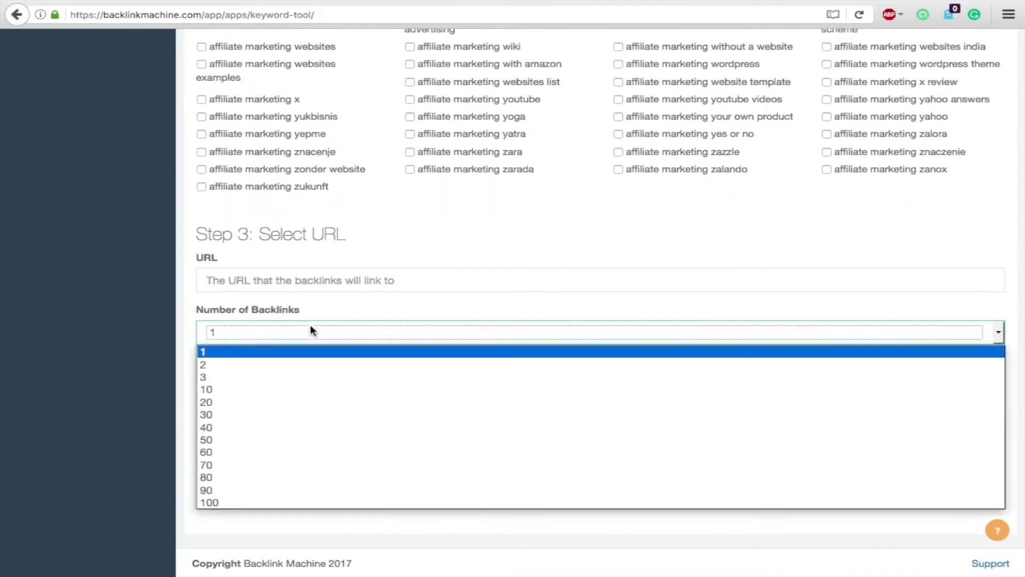
left_click(412, 317)
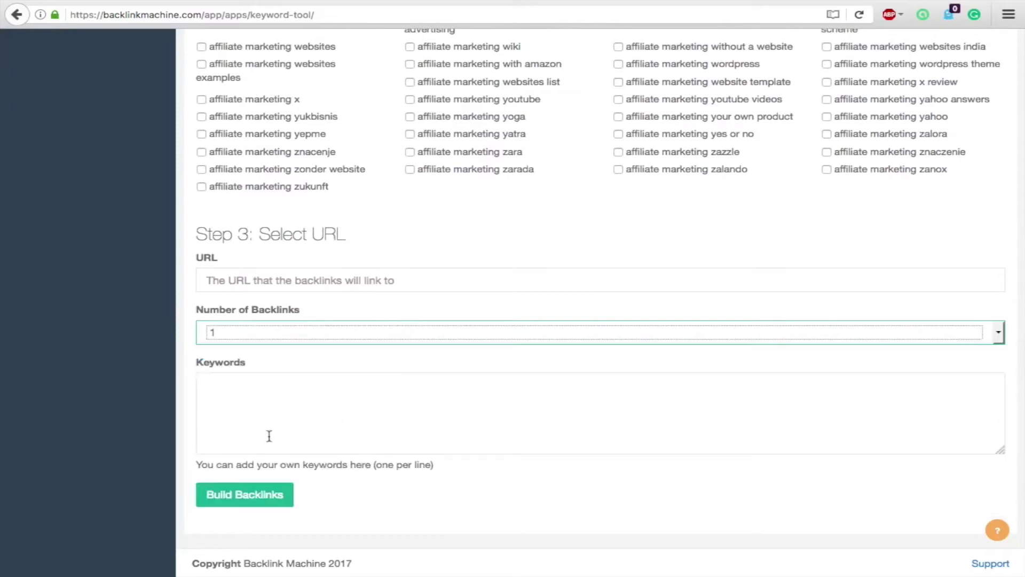
left_click(290, 401)
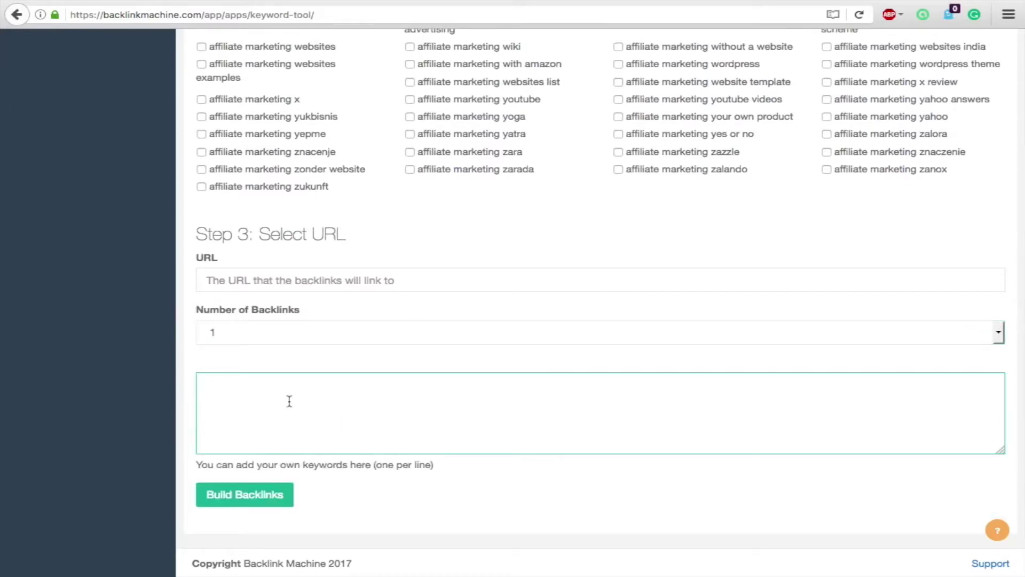
left_click(272, 494)
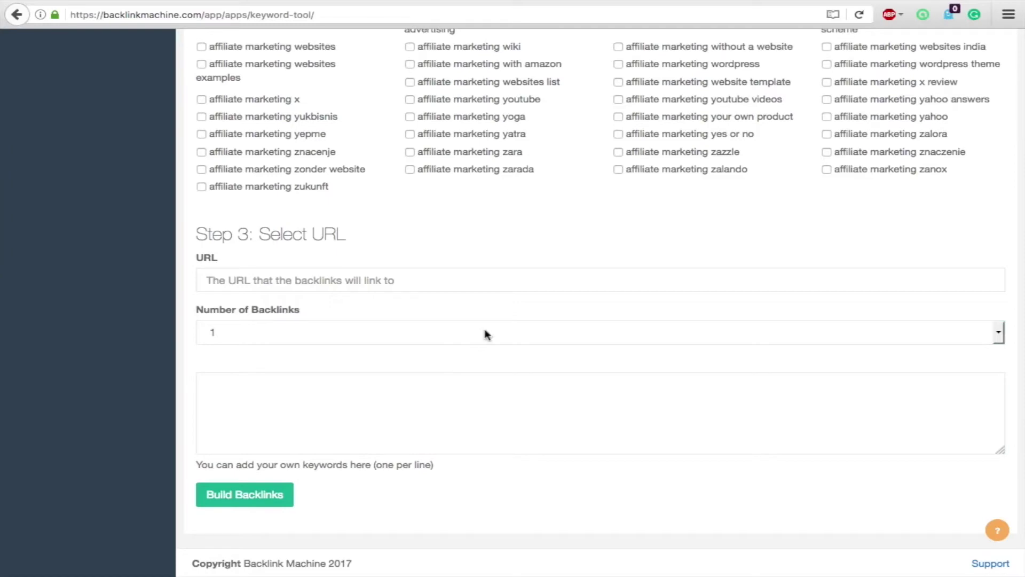
scroll(486, 335, "up", 5)
scroll(486, 335, "up", 5)
scroll(486, 335, "up", 5)
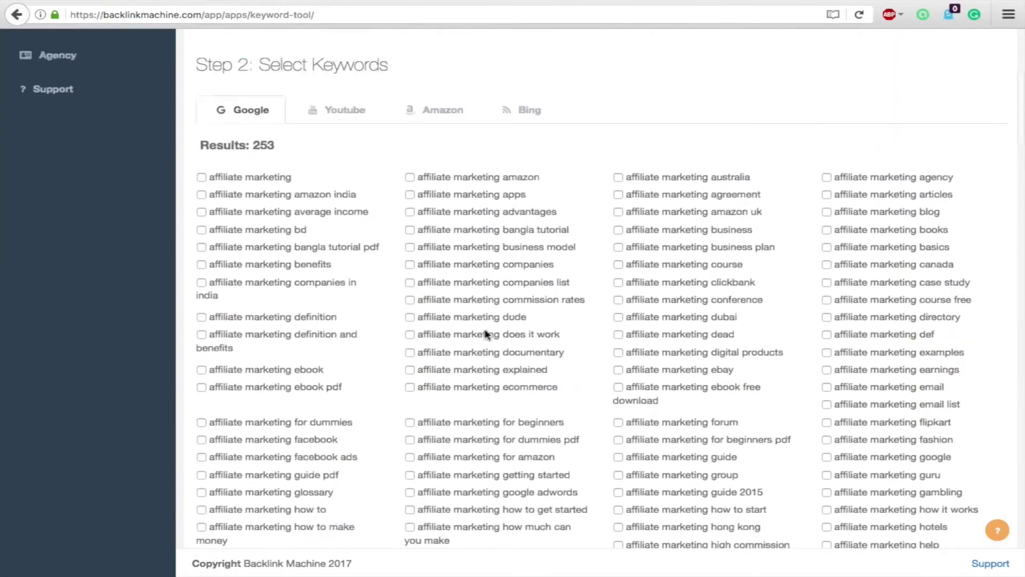
scroll(487, 334, "up", 5)
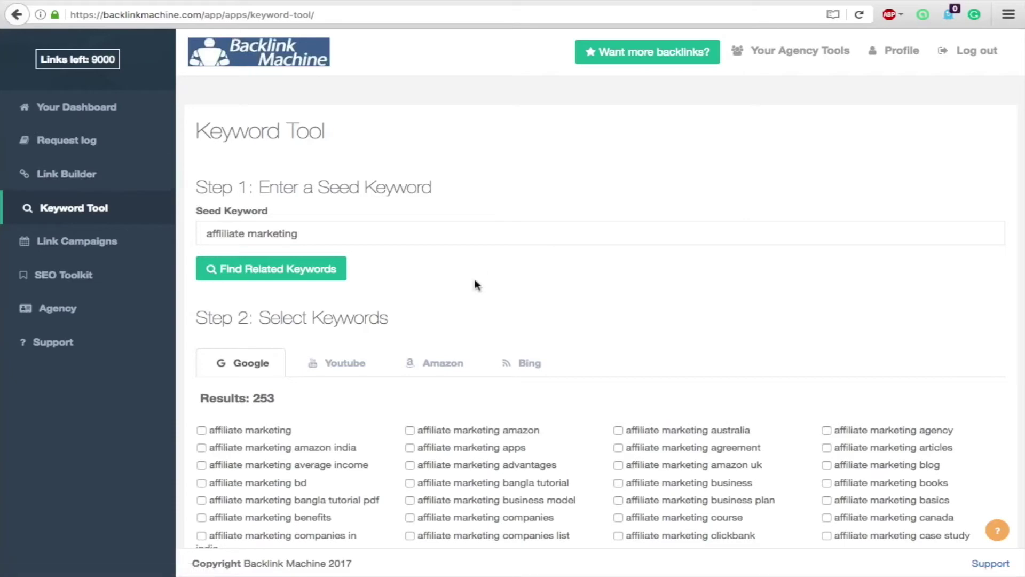
scroll(475, 284, "down", 5)
scroll(361, 215, "up", 3)
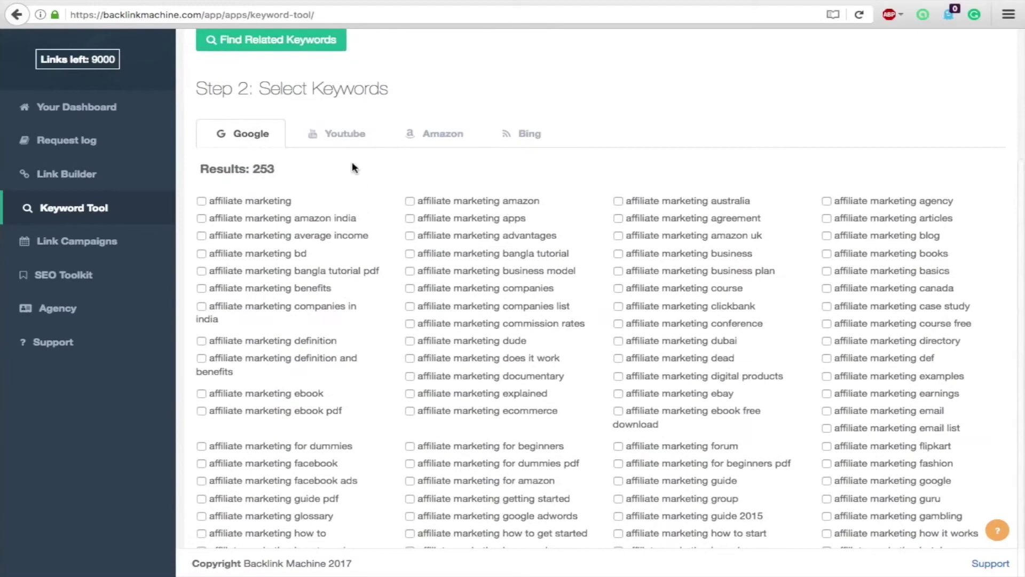
Step: Show the YouTube keyword suggestions for affiliate marketing
left_click(343, 135)
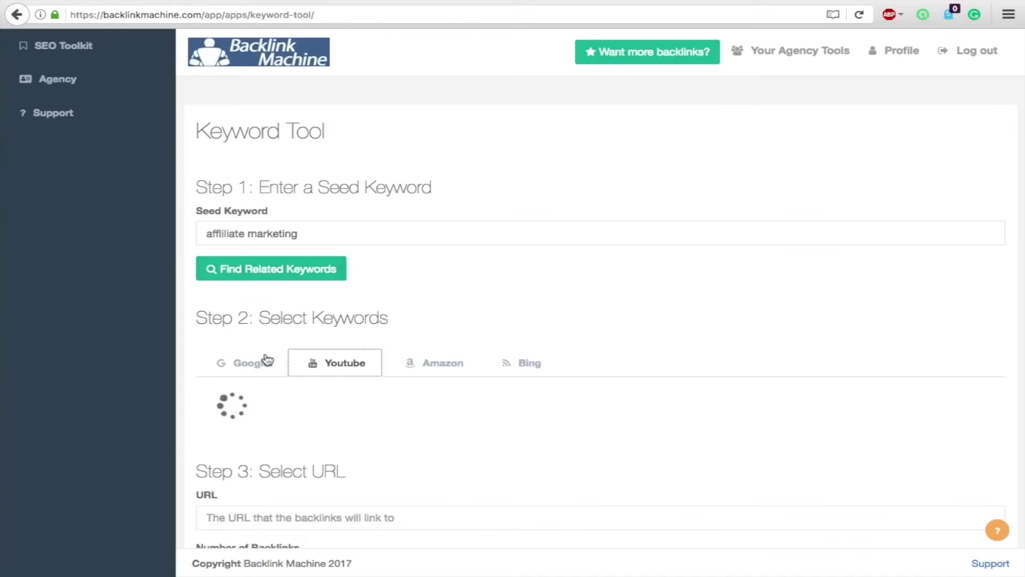
scroll(265, 369, "down", 2)
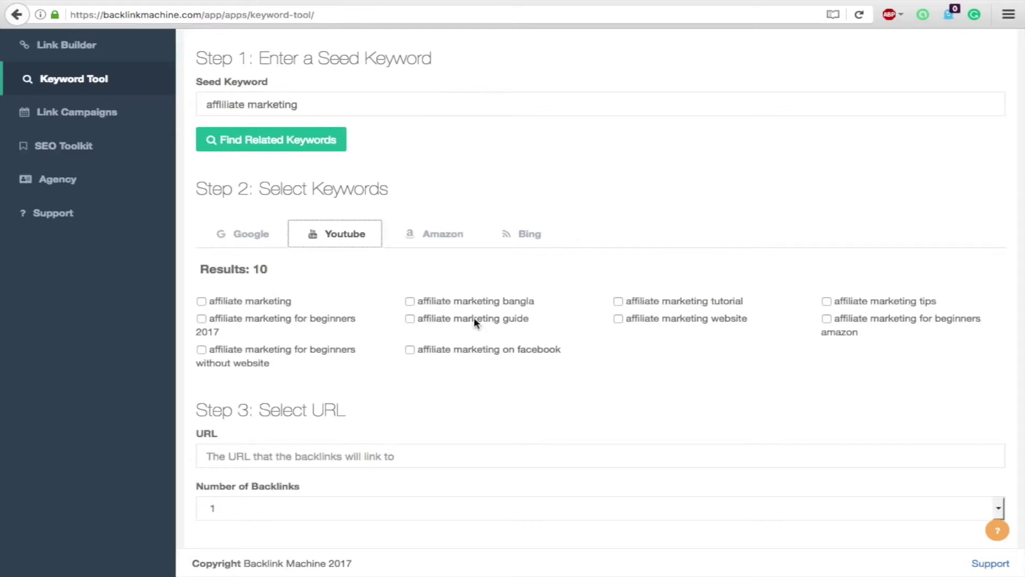
scroll(474, 317, "down", 1)
scroll(473, 317, "down", 1)
scroll(511, 238, "down", 2)
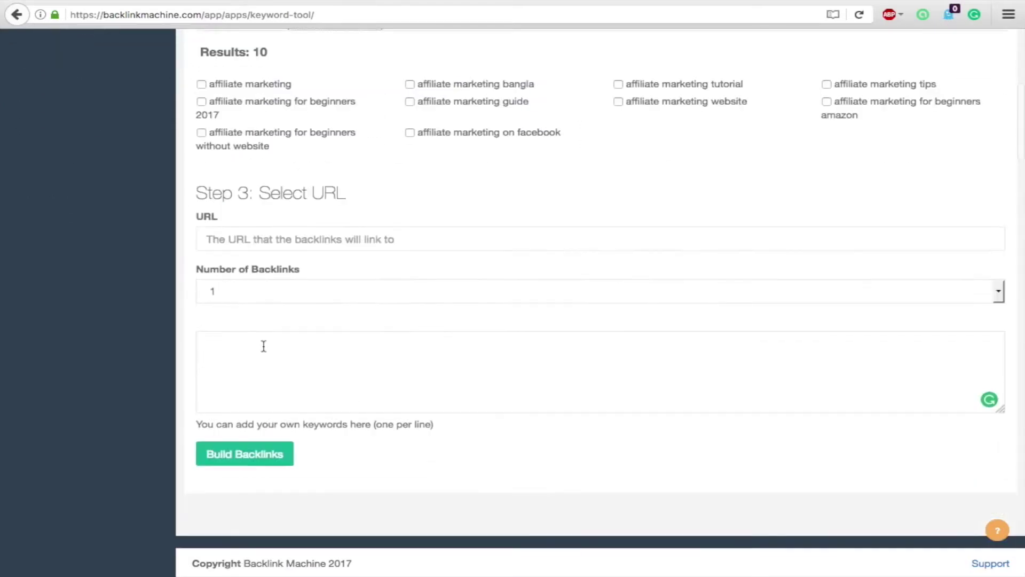
scroll(433, 481, "up", 5)
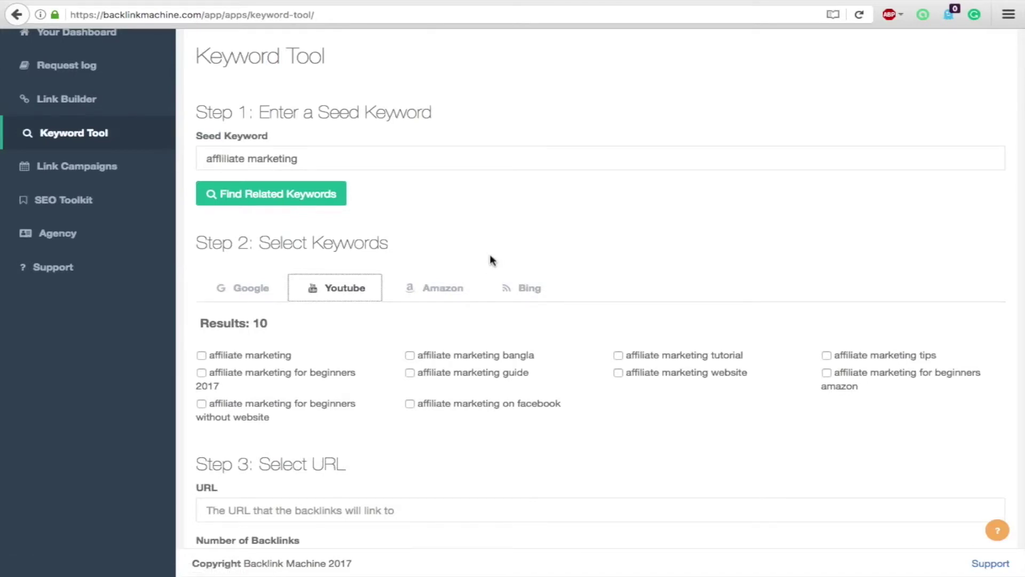
scroll(491, 259, "up", 2)
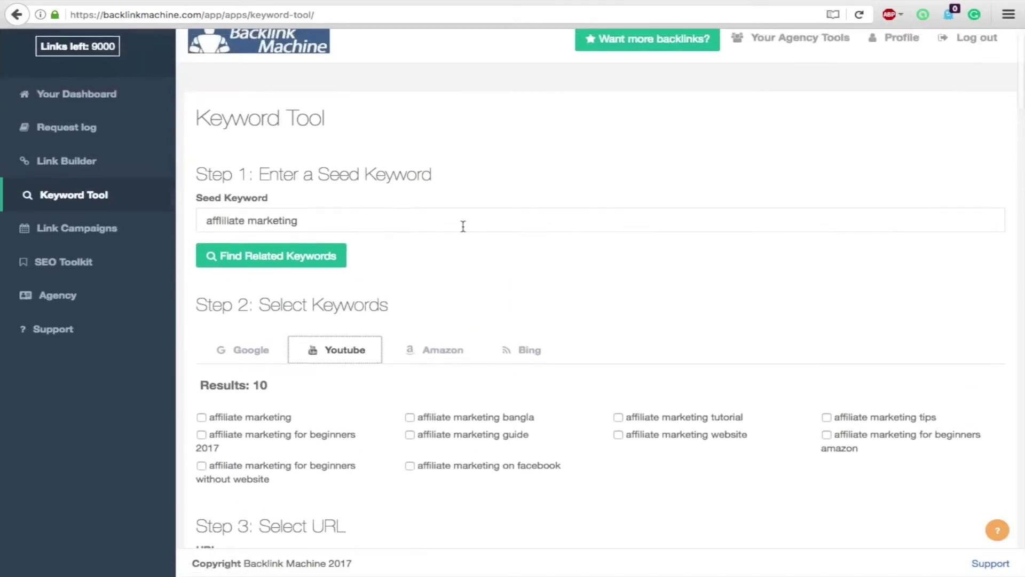
Step: Create a new link campaign named 'test'
left_click(77, 229)
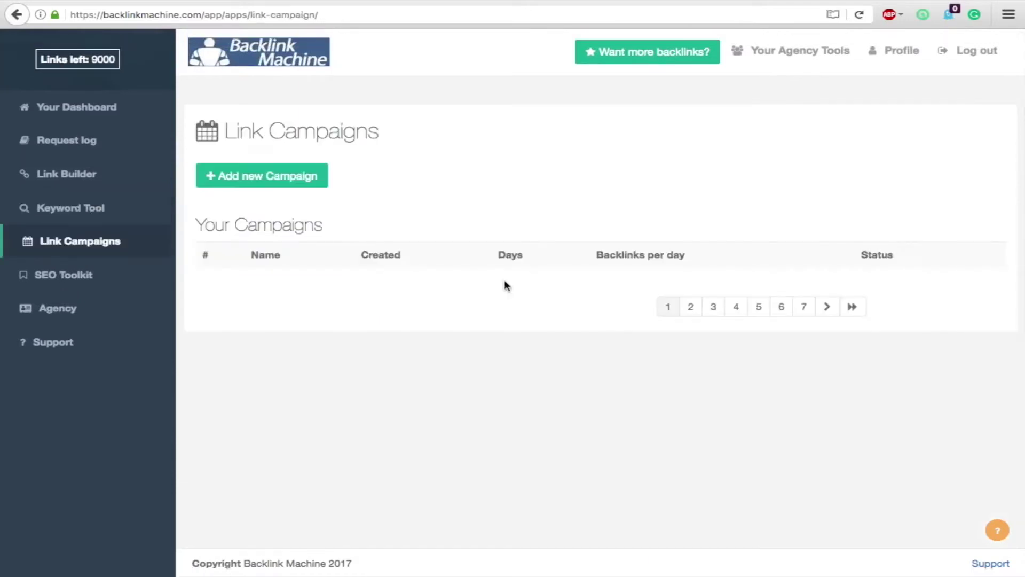
left_click(253, 178)
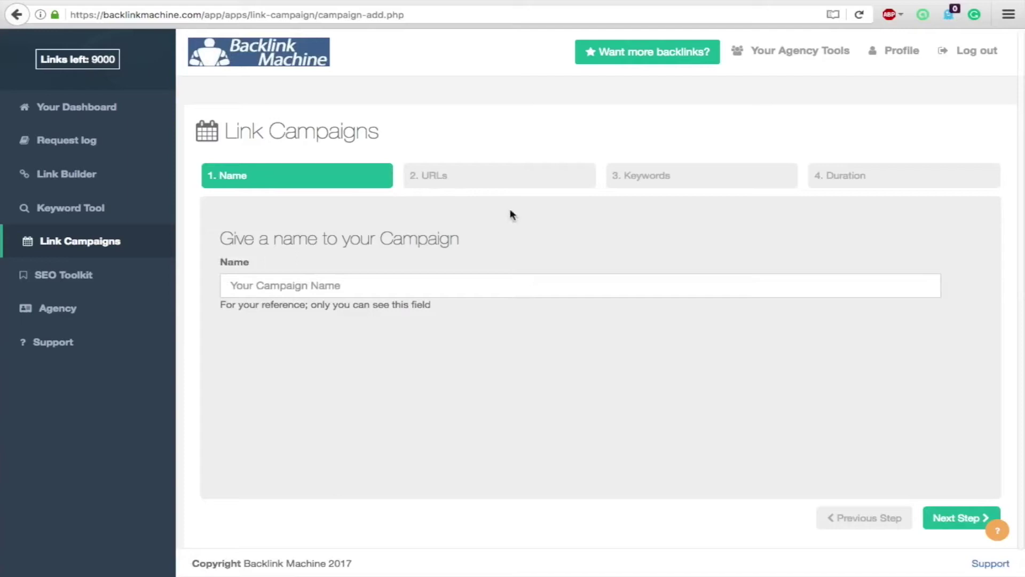
left_click(335, 289)
type("test")
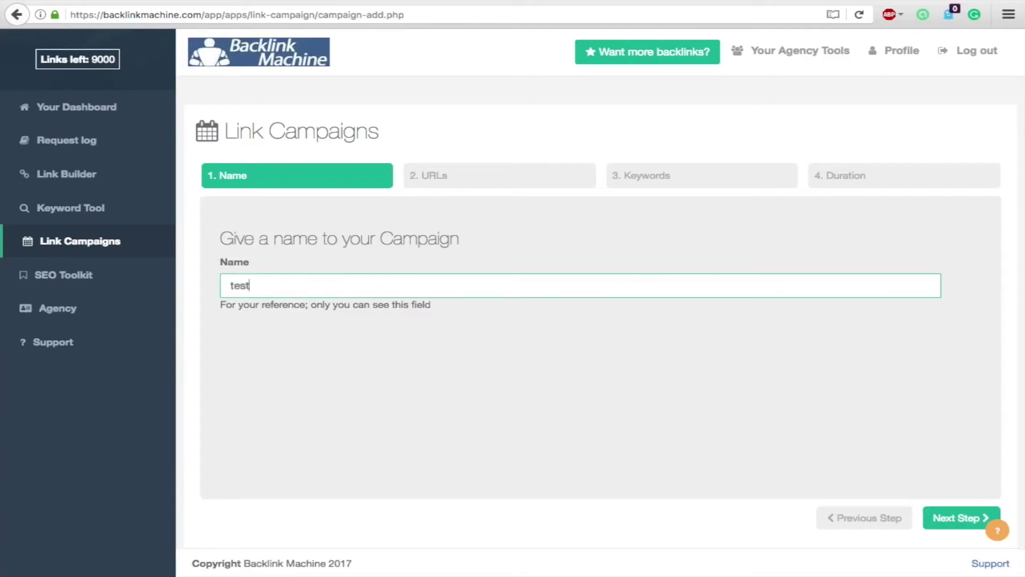
left_click(964, 519)
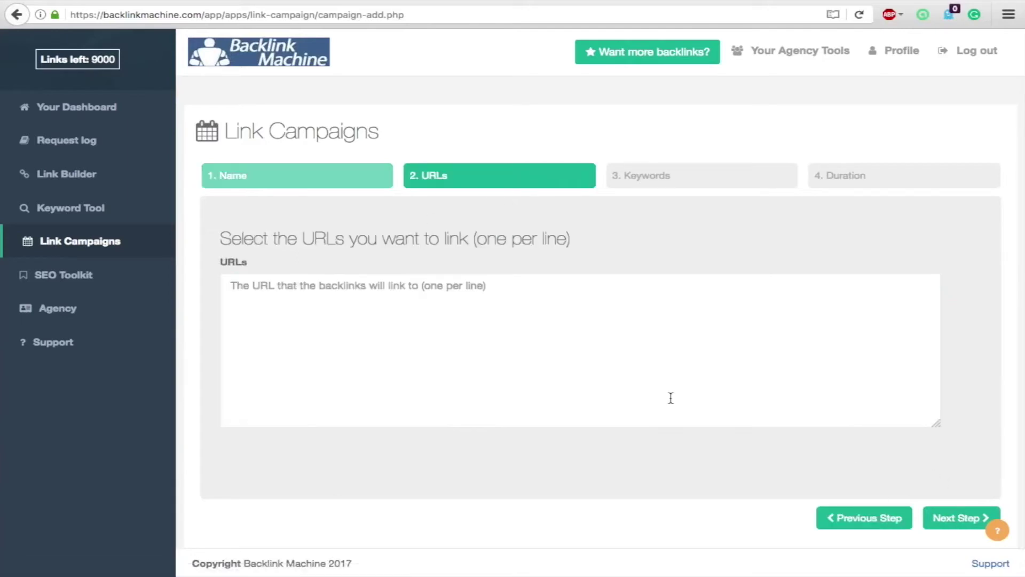
Step: Add two spencercoffman.com URLs to the campaign, one per line
left_click(446, 303)
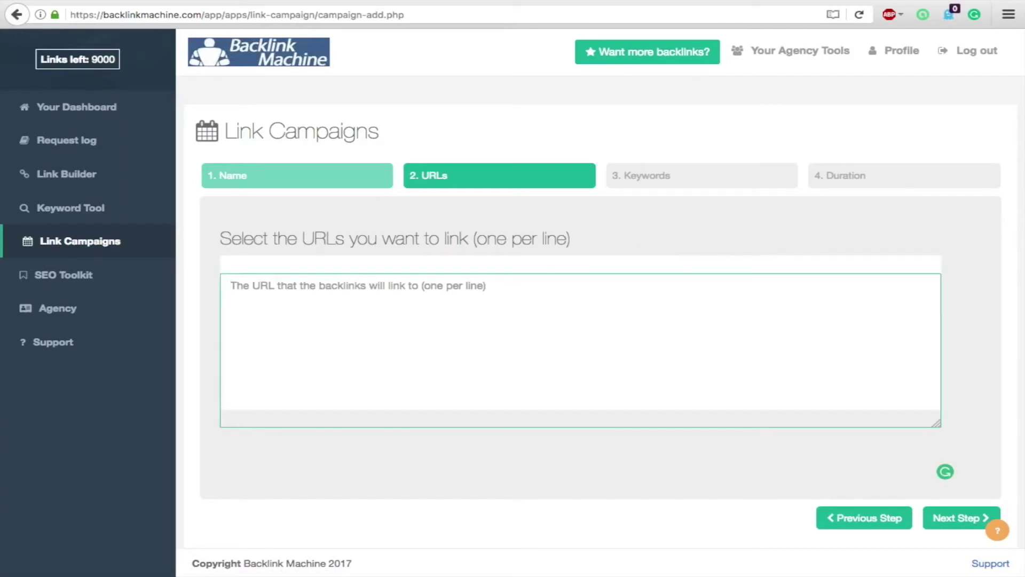
type("spencercoffman.c")
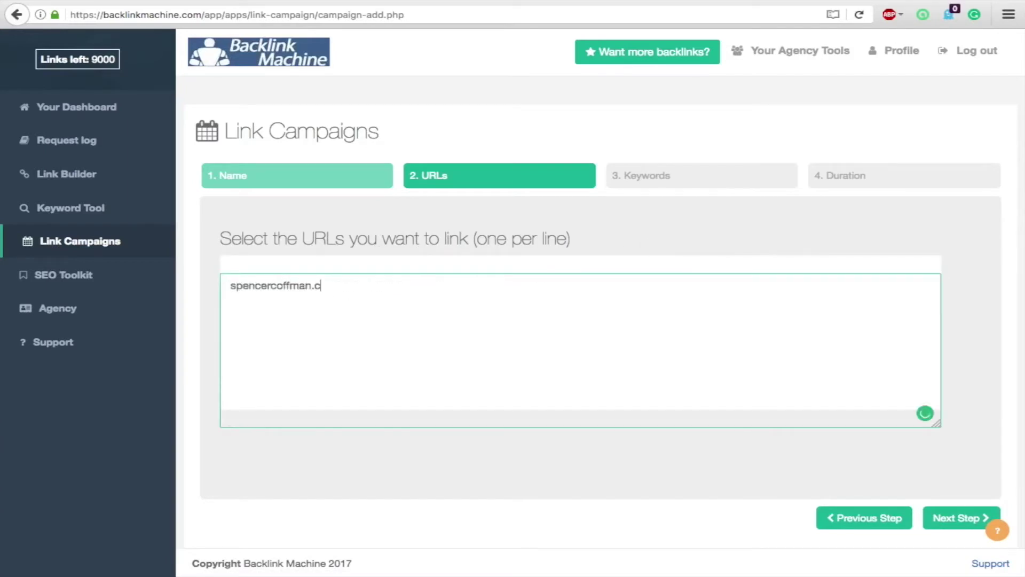
type("om")
key("Return")
type("s")
type("pencercoffman.com")
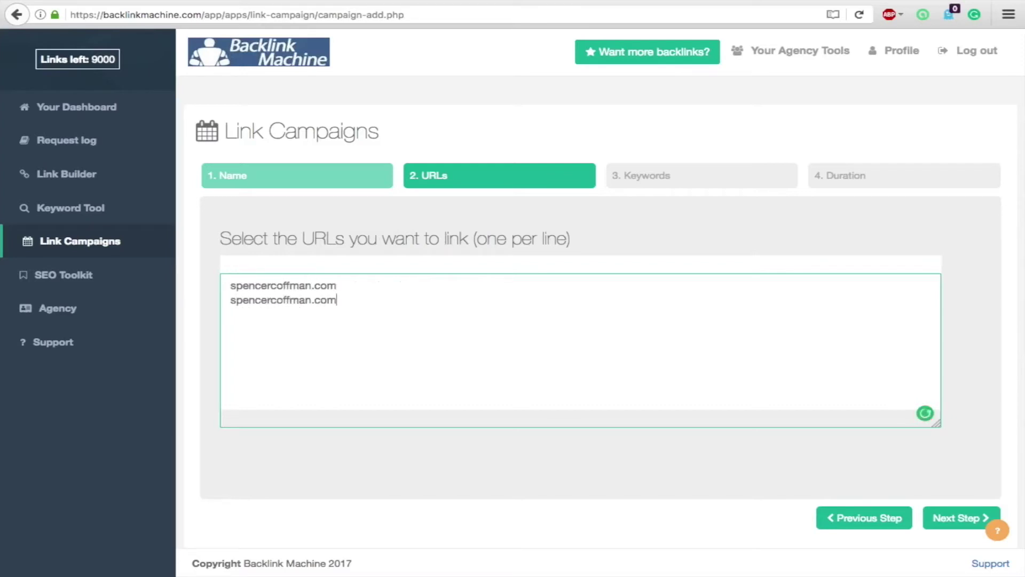
type("/ebooks")
left_click(961, 517)
Step: Enter three anchor keywords, including author and affiliate marketing
left_click(368, 319)
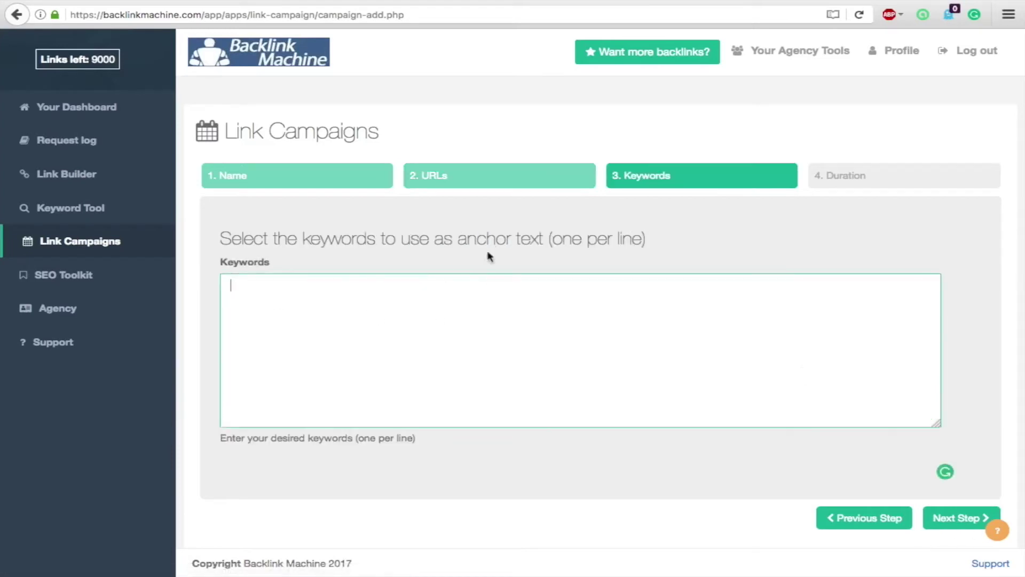
type("aut")
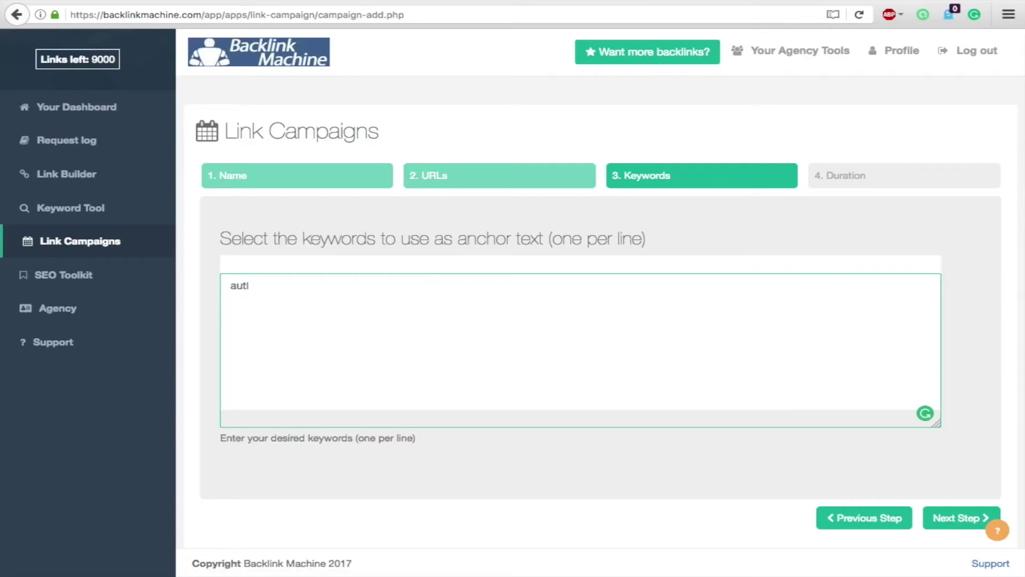
type("hor")
key("Return")
type("affilia")
type("te marketing")
key("Return")
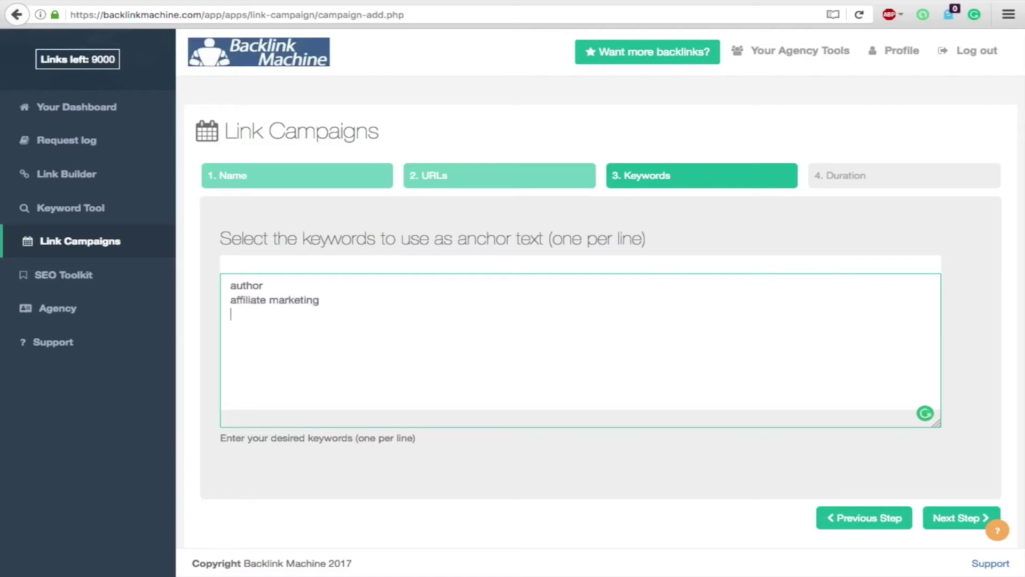
type("ebo")
type("oks")
left_click(961, 518)
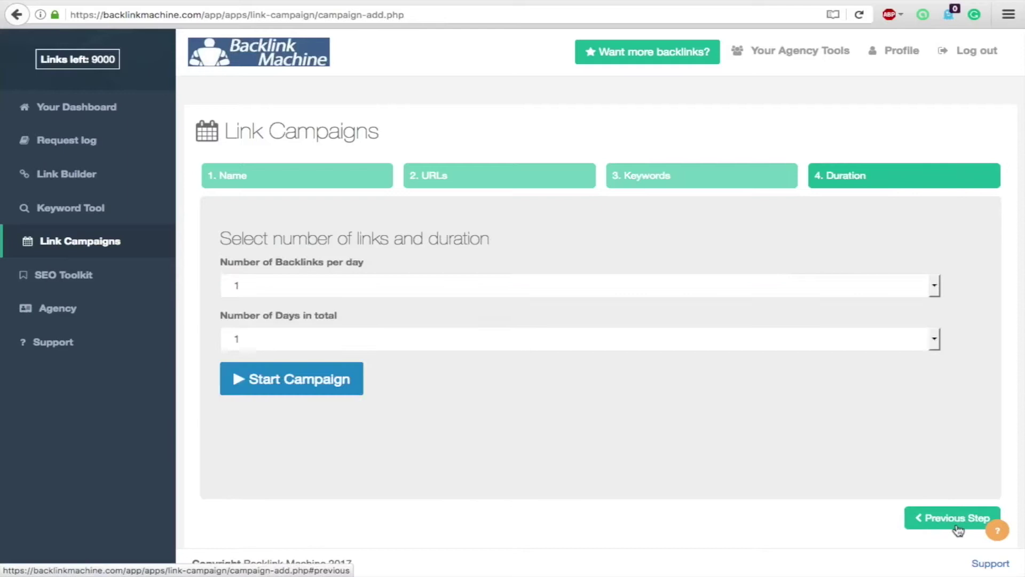
Step: Set the campaign duration to 80 backlinks per day over 15 days
left_click(317, 287)
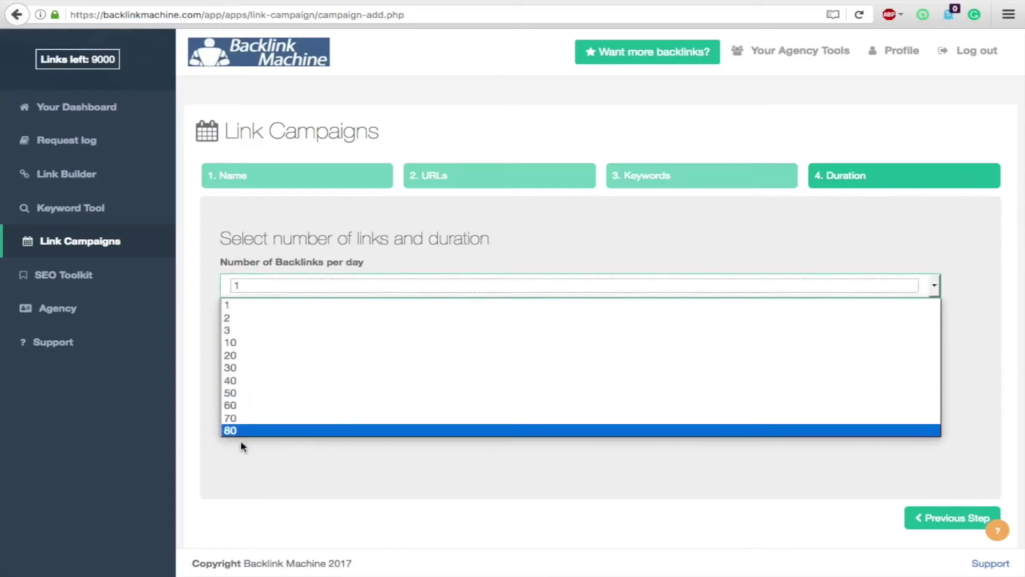
left_click(241, 342)
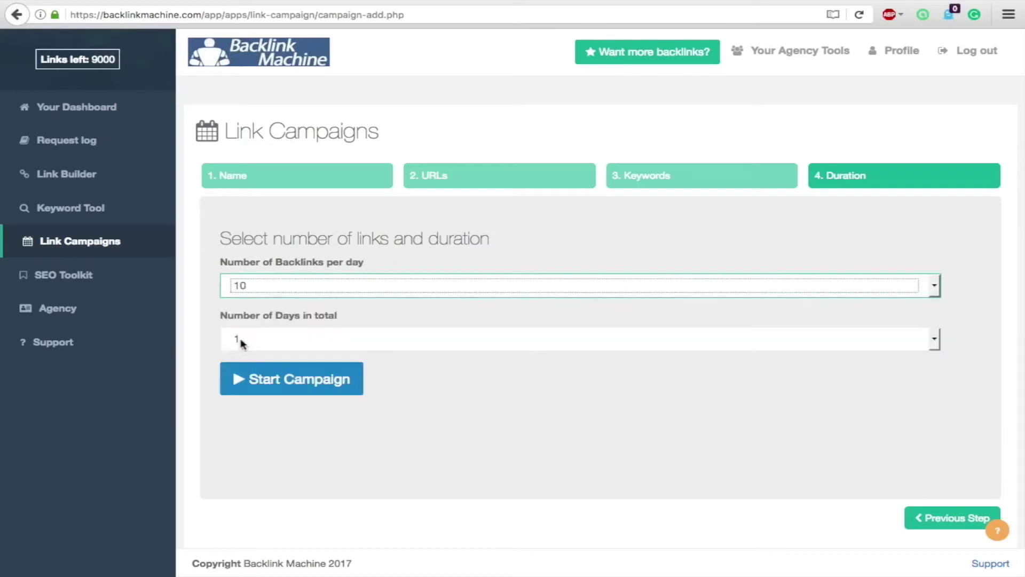
left_click(386, 340)
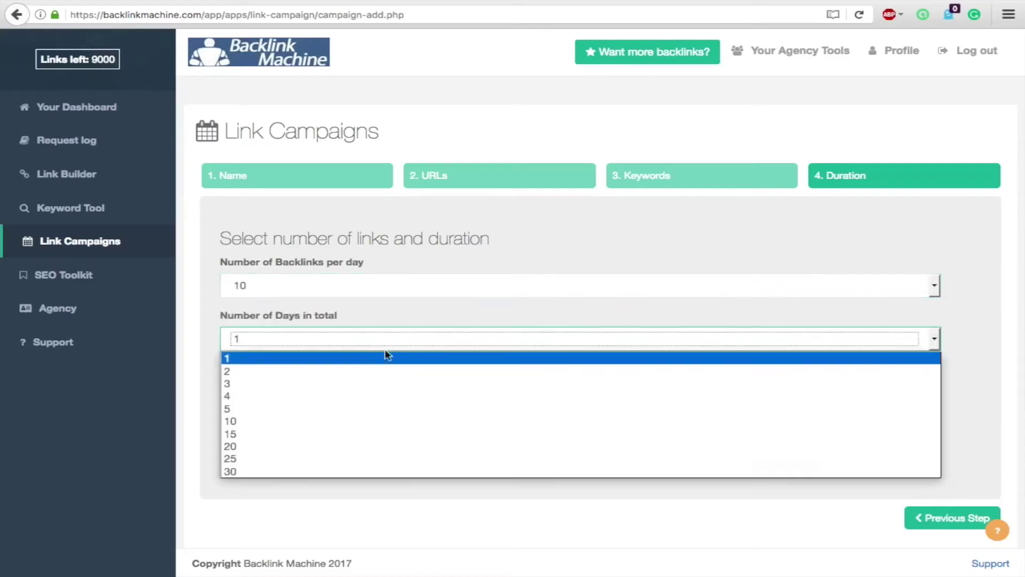
left_click(270, 408)
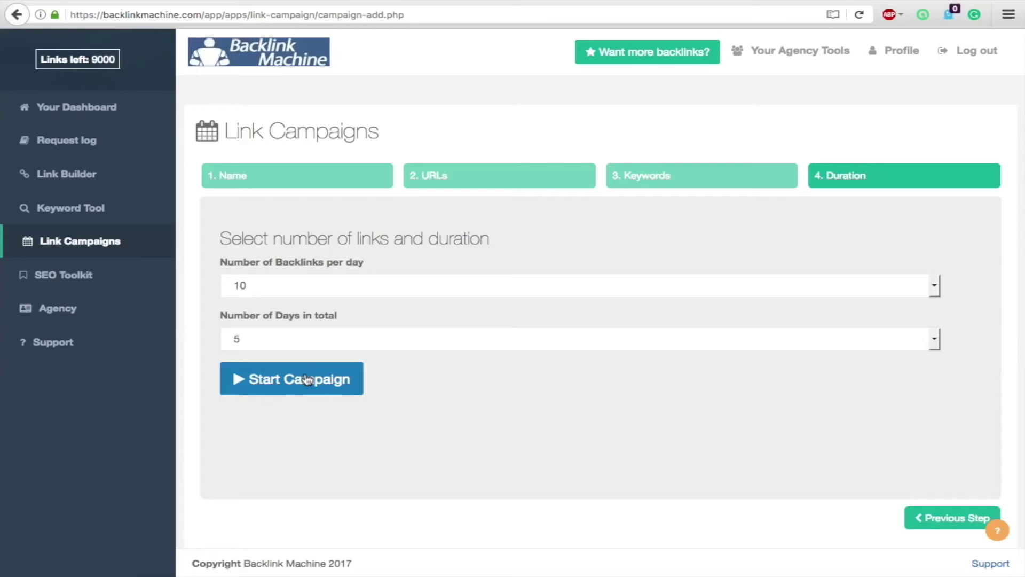
left_click(373, 285)
left_click(243, 427)
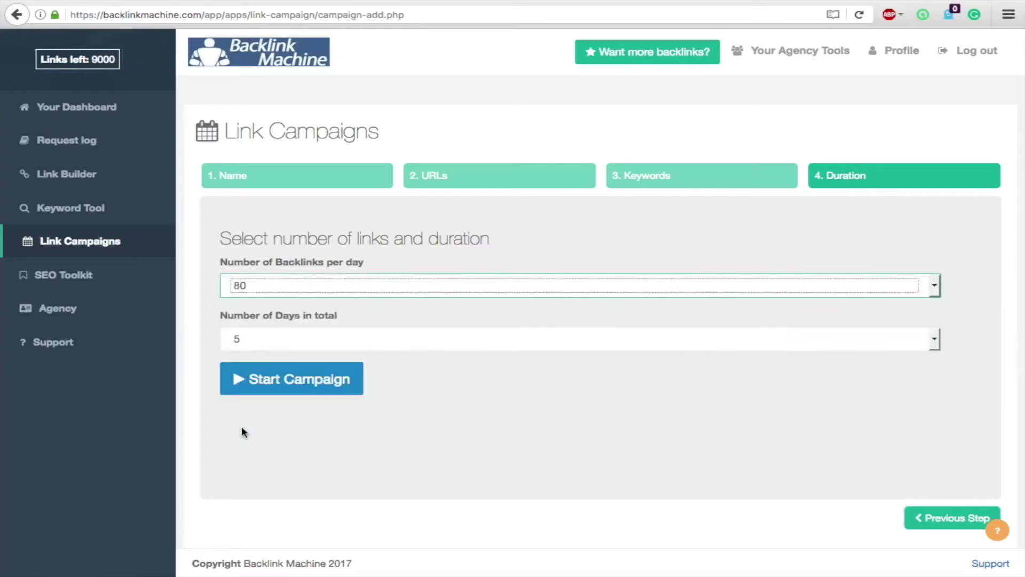
left_click(382, 339)
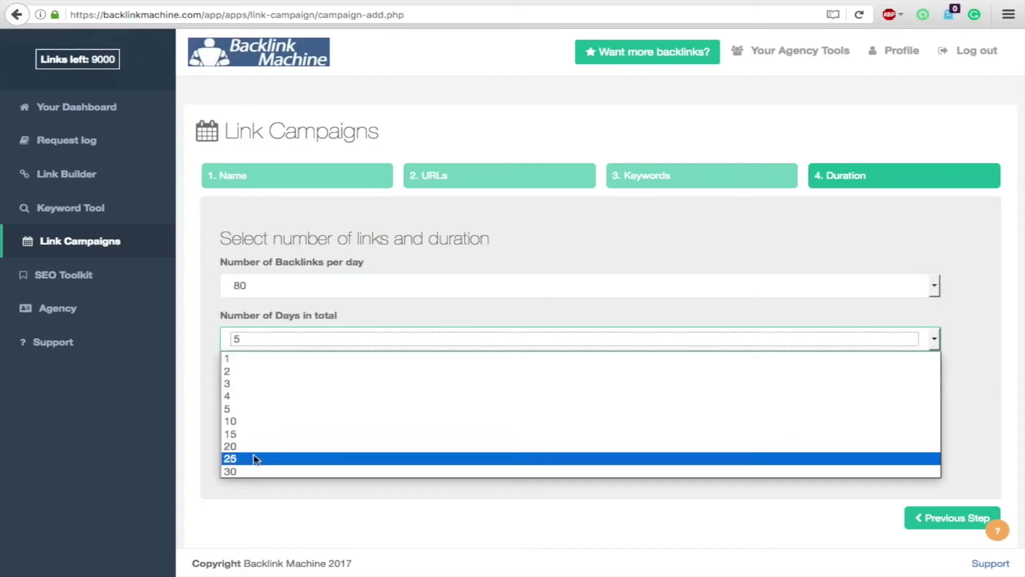
left_click(240, 472)
left_click(384, 339)
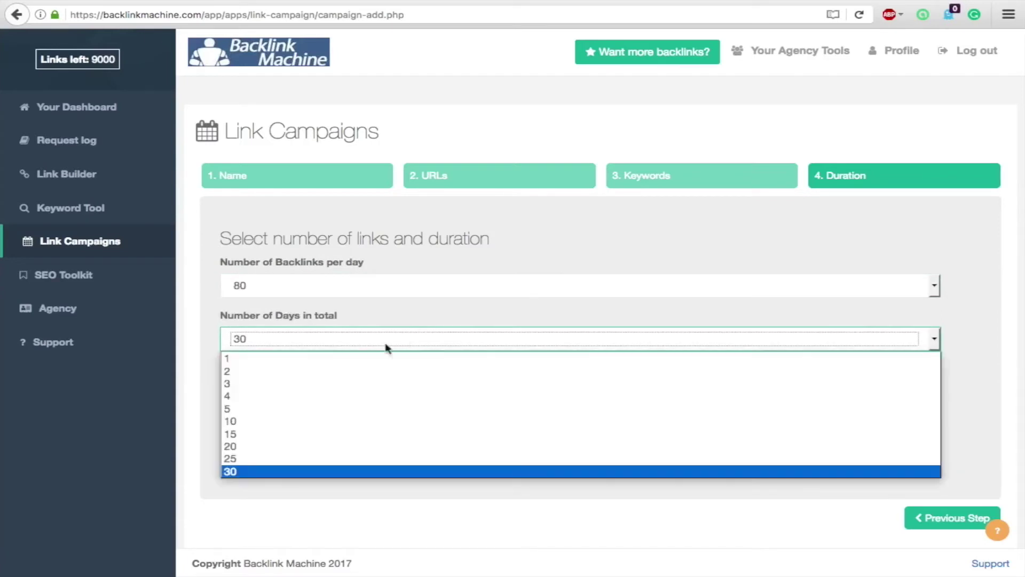
left_click(248, 434)
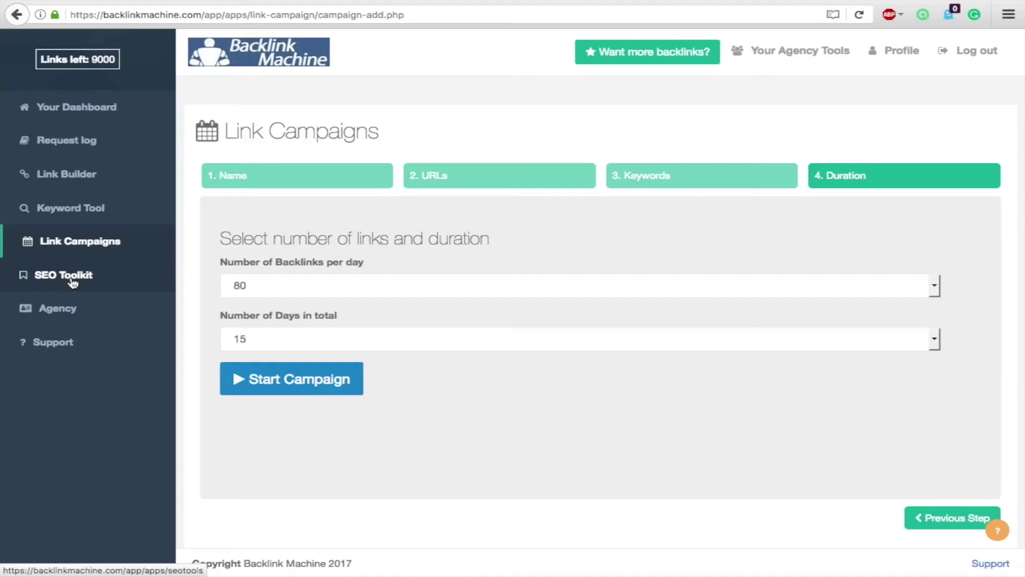
Step: Open the SEO Toolkit catalogue
left_click(72, 278)
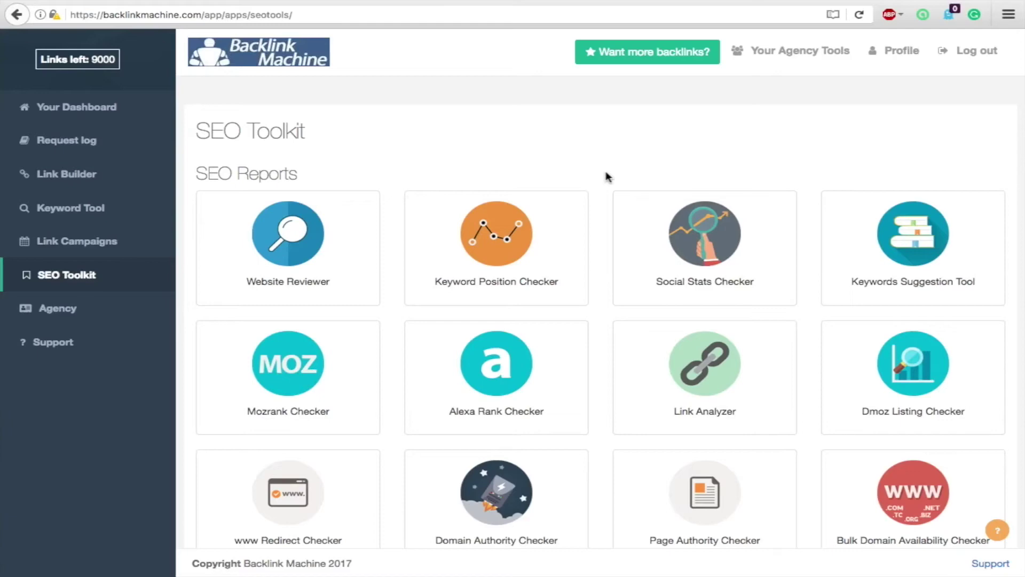
scroll(607, 177, "down", 3)
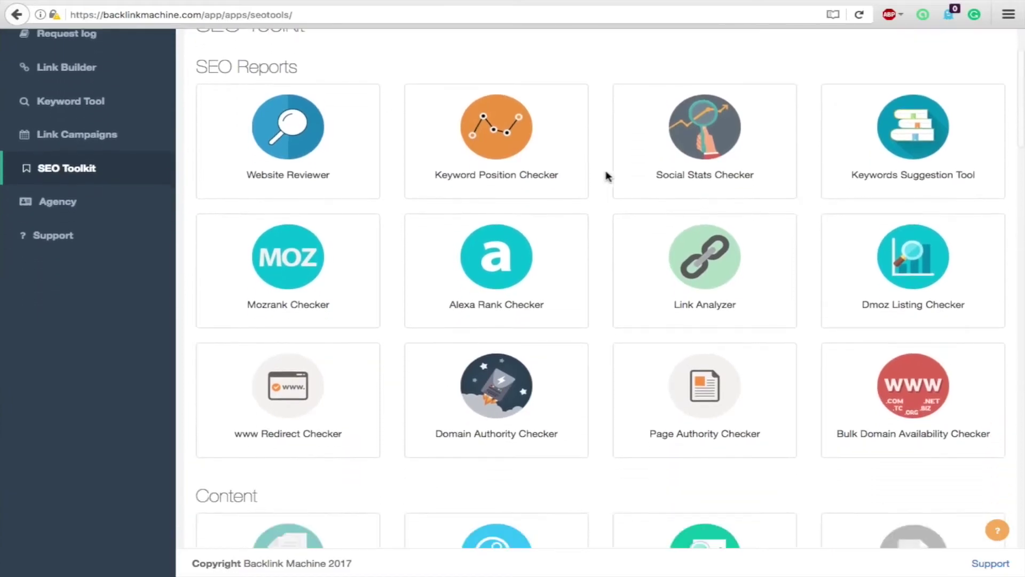
scroll(606, 169, "down", 3)
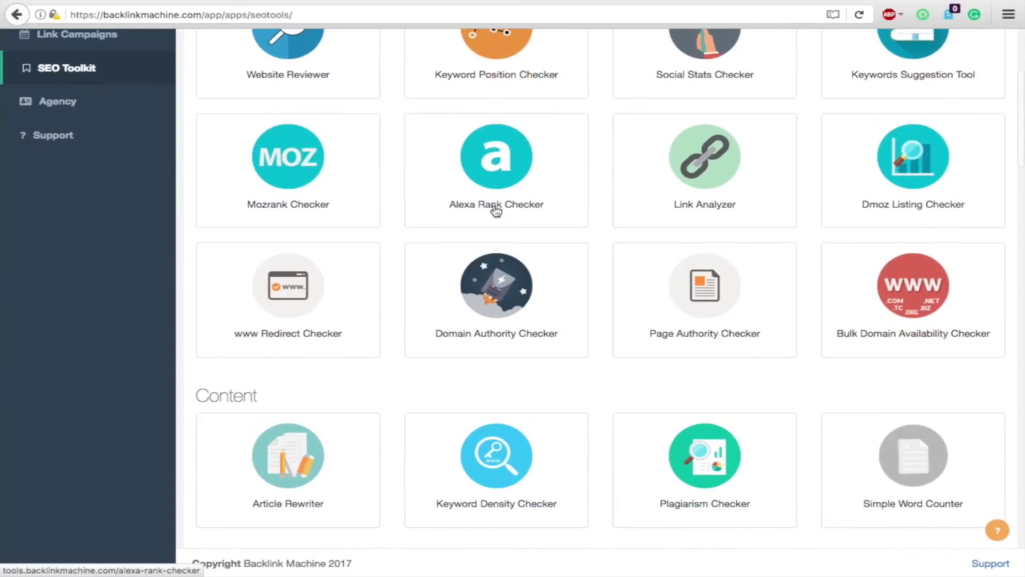
scroll(625, 201, "down", 2)
scroll(563, 193, "down", 2)
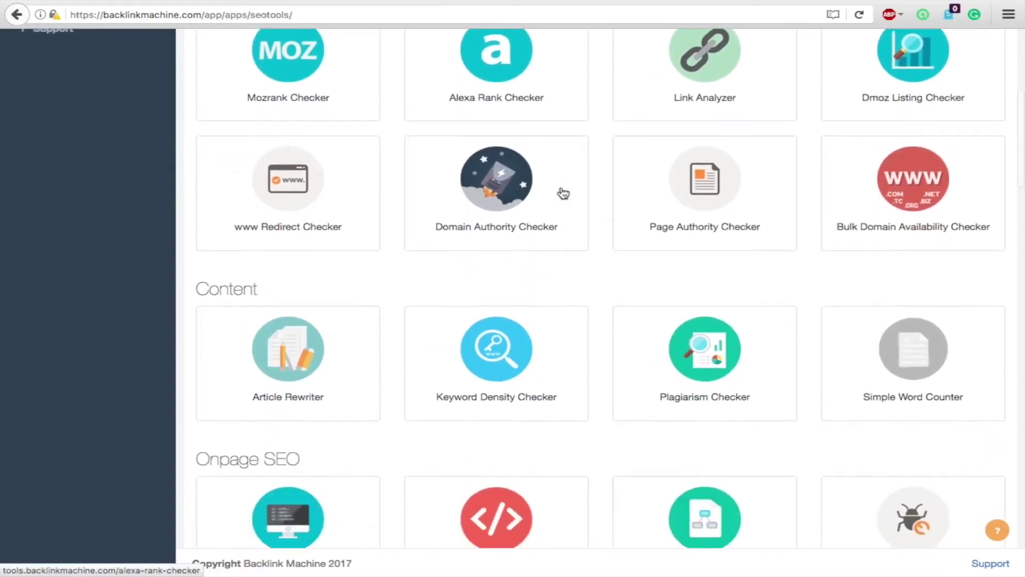
scroll(563, 192, "down", 2)
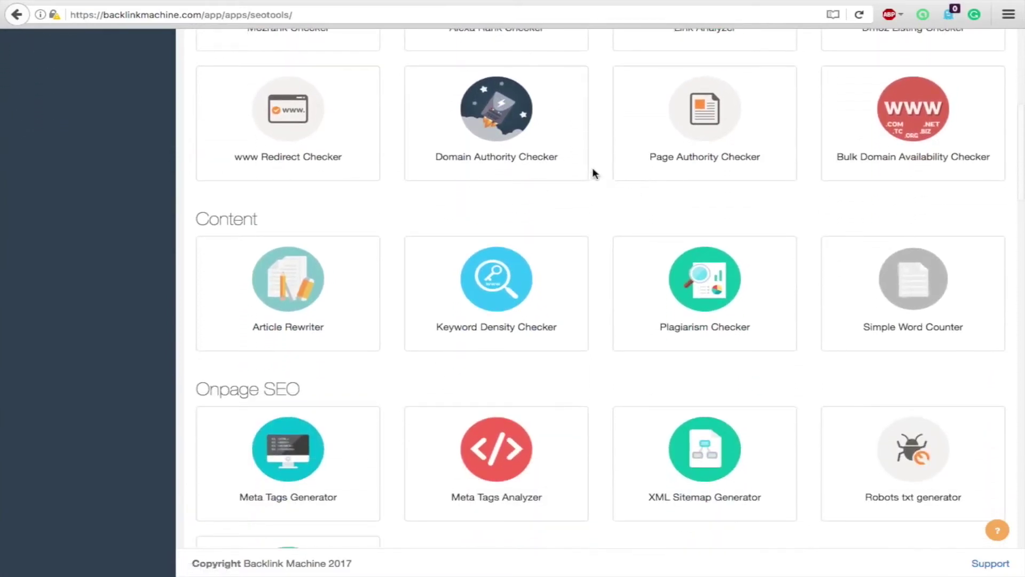
scroll(594, 174, "down", 1)
scroll(577, 241, "down", 2)
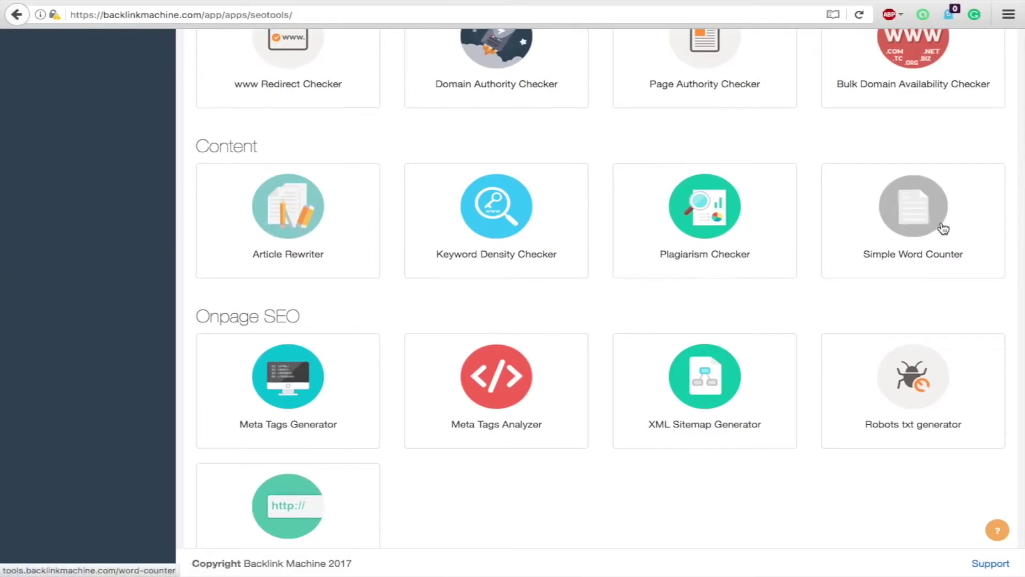
scroll(943, 228, "down", 3)
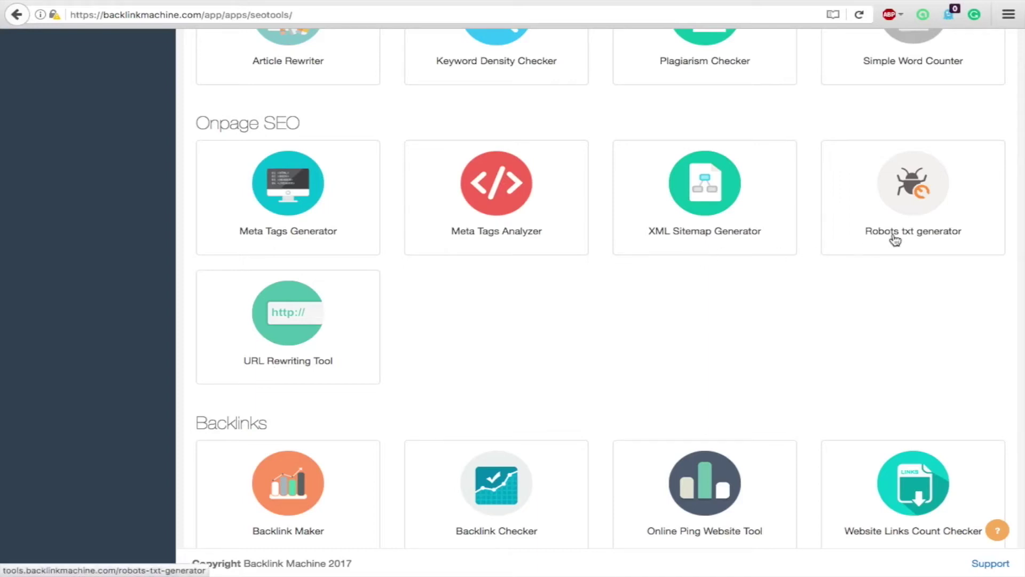
scroll(896, 239, "down", 3)
scroll(683, 215, "down", 2)
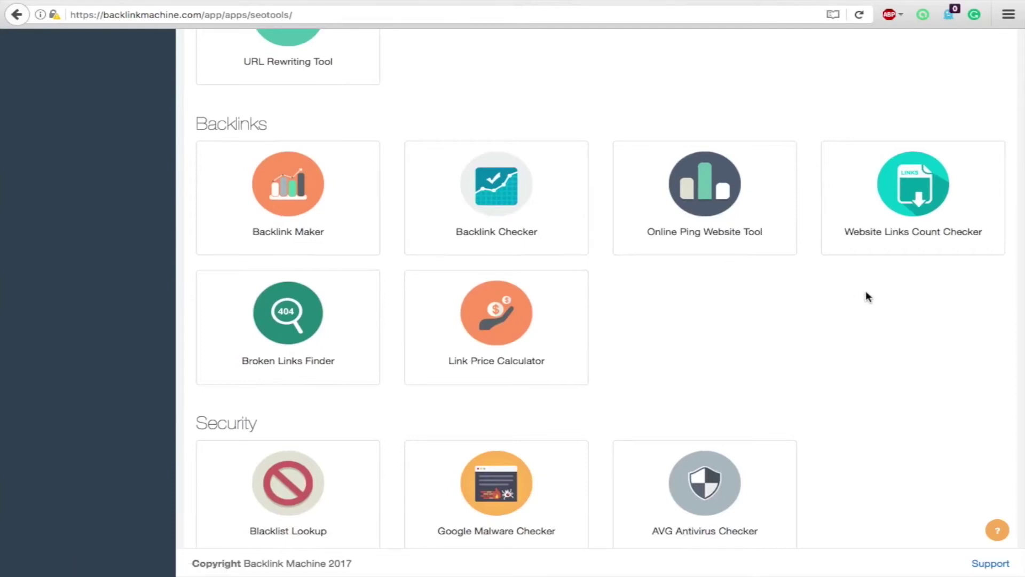
scroll(730, 356, "down", 1)
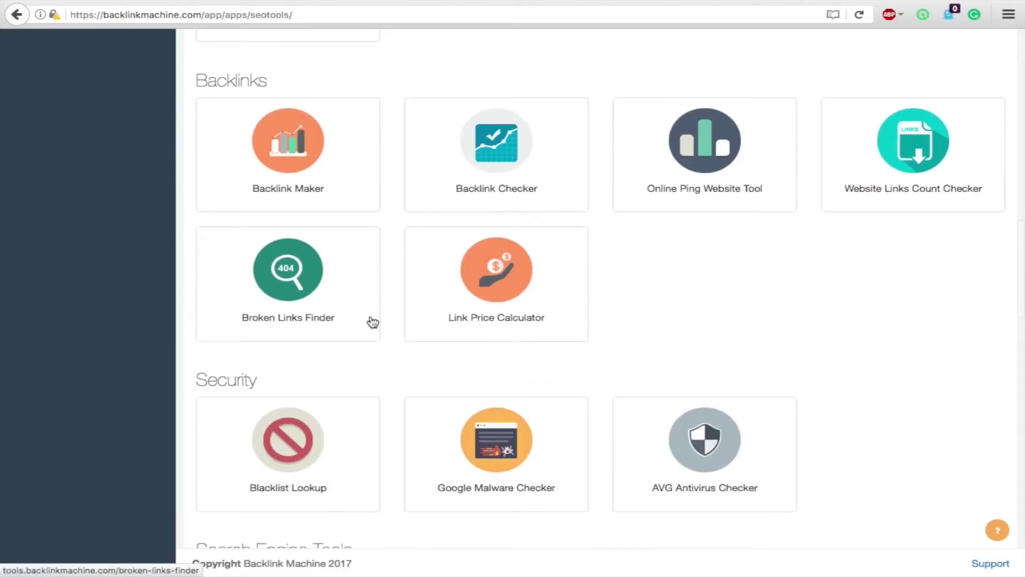
scroll(373, 322, "down", 3)
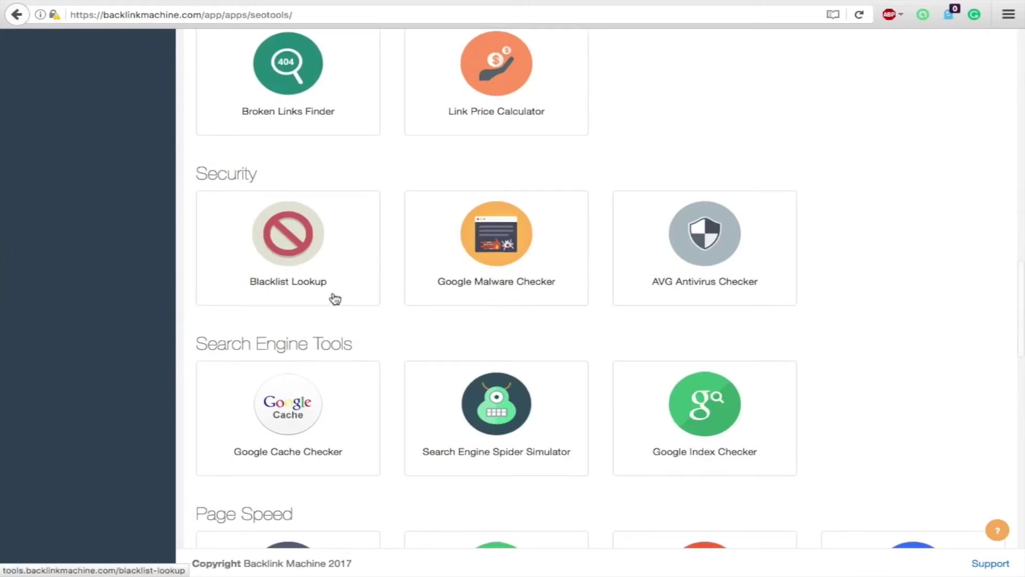
scroll(788, 269, "down", 1)
scroll(787, 269, "down", 2)
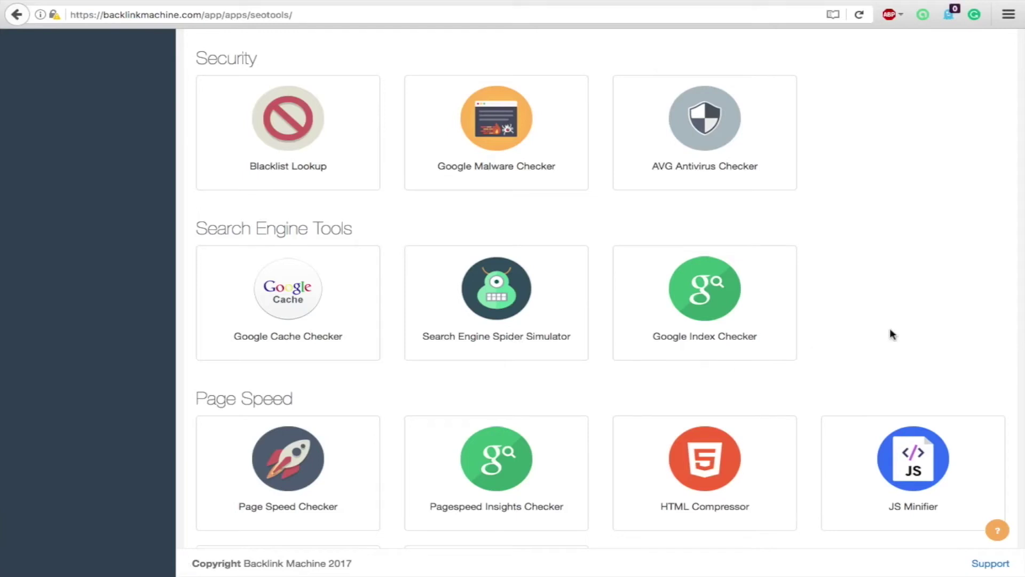
scroll(890, 328, "down", 3)
scroll(827, 324, "down", 2)
scroll(828, 323, "down", 2)
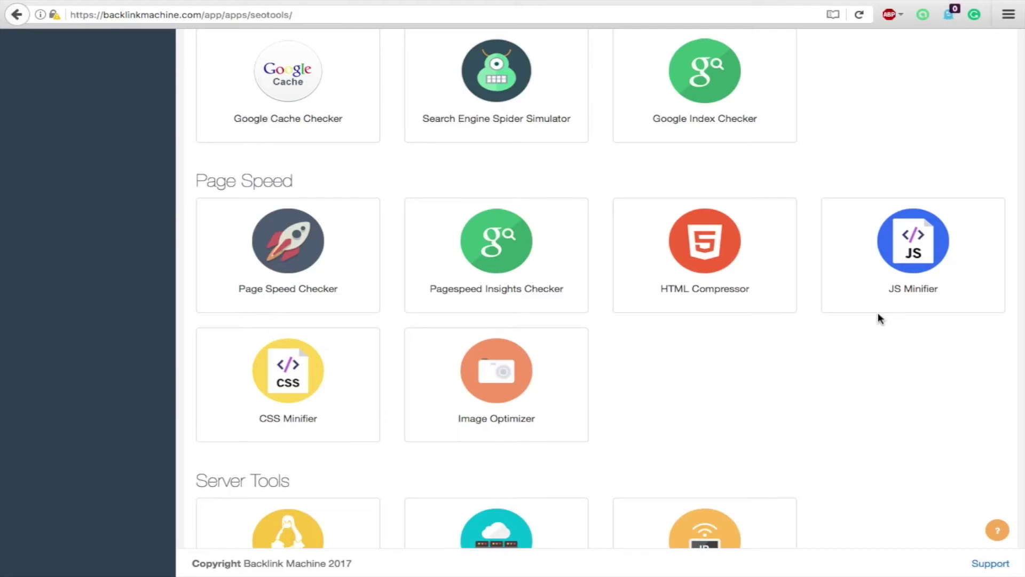
scroll(878, 318, "down", 3)
scroll(877, 318, "down", 1)
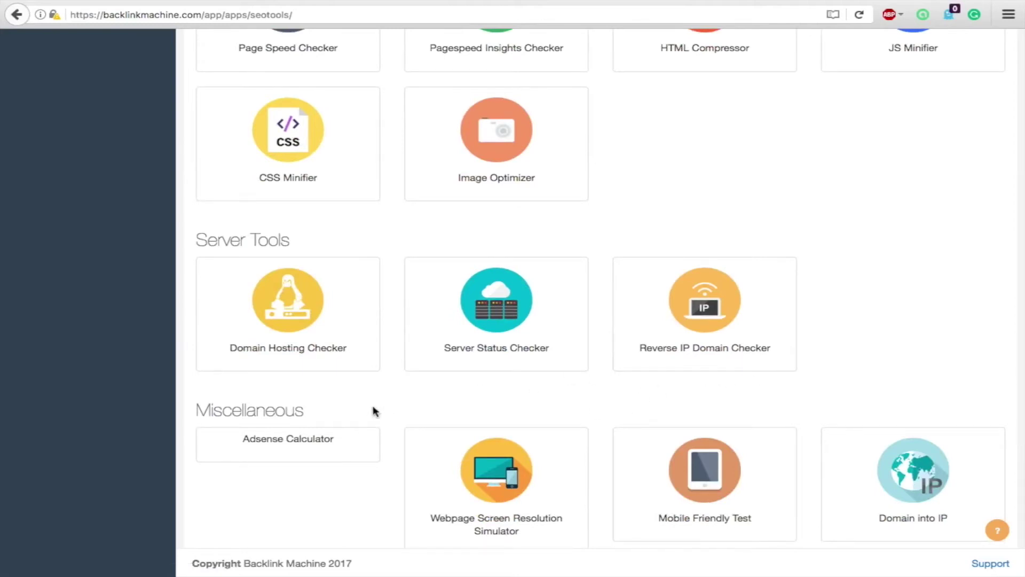
scroll(384, 405, "down", 2)
scroll(401, 377, "down", 2)
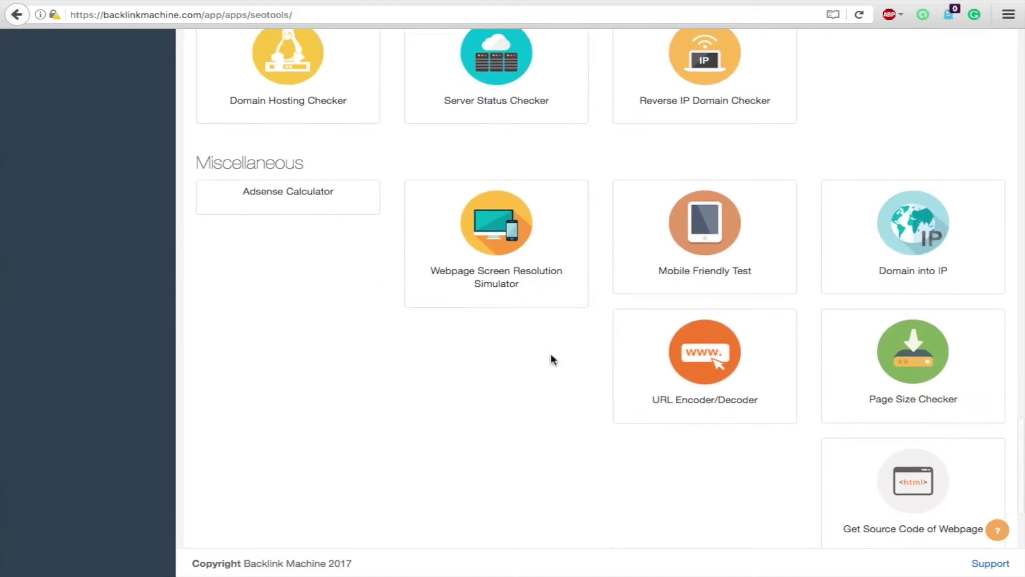
scroll(557, 364, "down", 1)
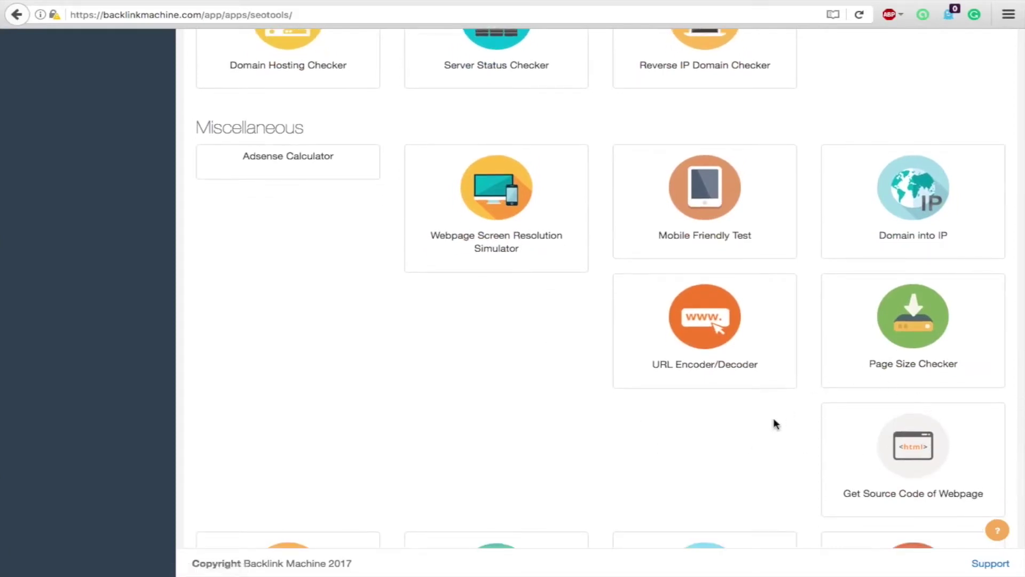
scroll(773, 423, "up", 5)
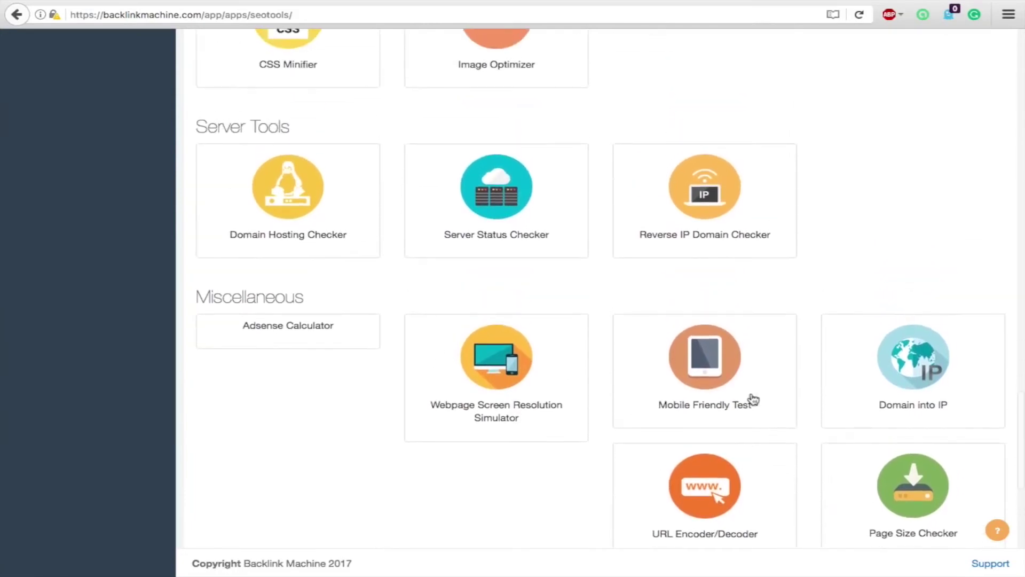
scroll(616, 268, "up", 5)
scroll(616, 267, "up", 3)
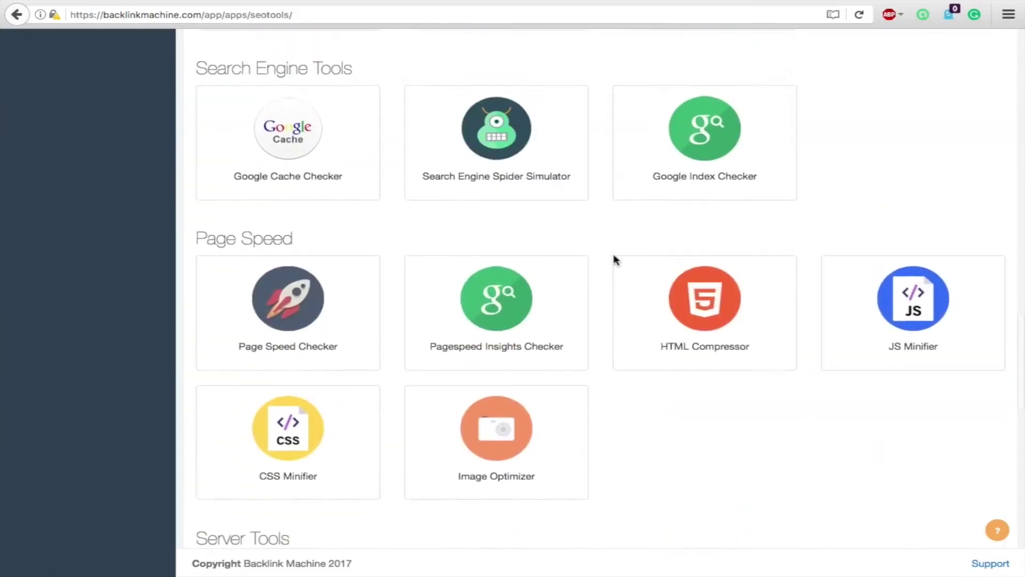
scroll(615, 268, "up", 2)
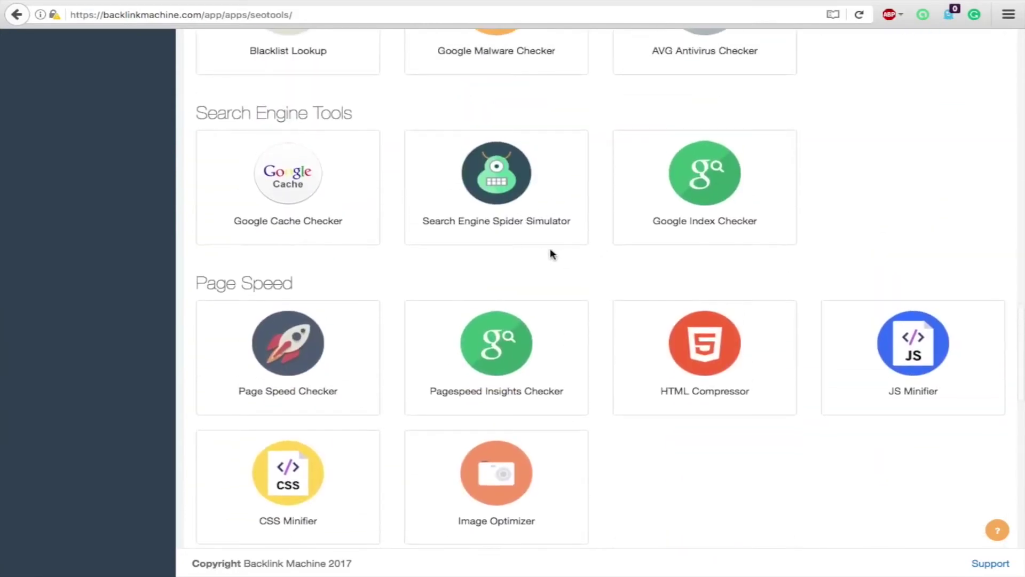
scroll(551, 254, "down", 5)
scroll(550, 254, "down", 3)
scroll(551, 254, "down", 2)
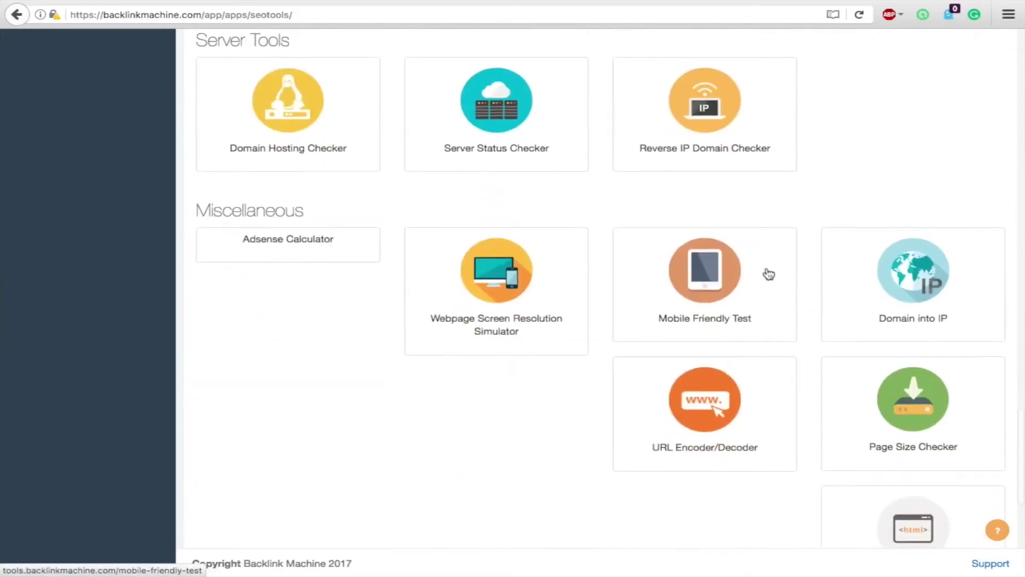
scroll(769, 274, "down", 3)
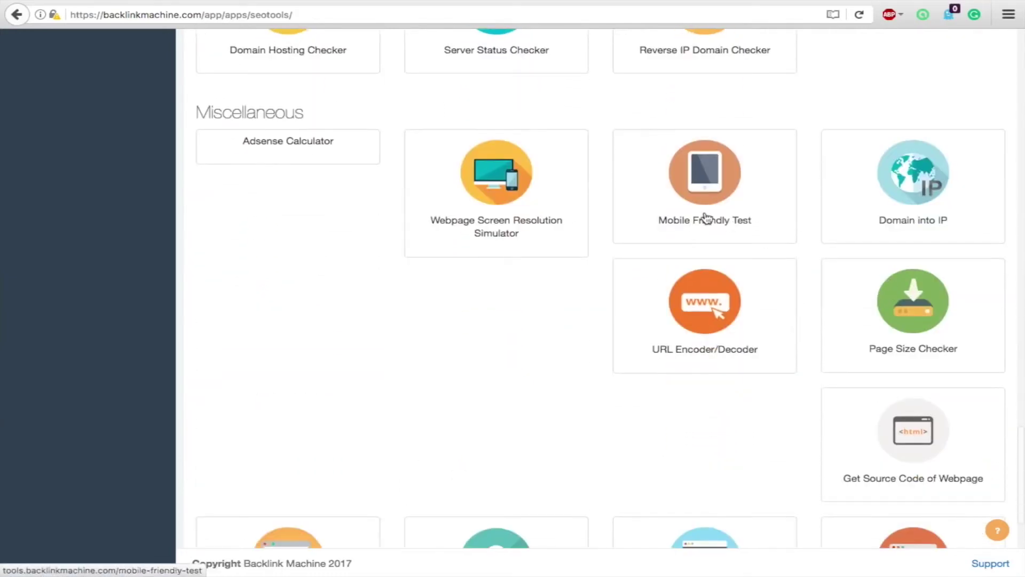
scroll(705, 215, "down", 2)
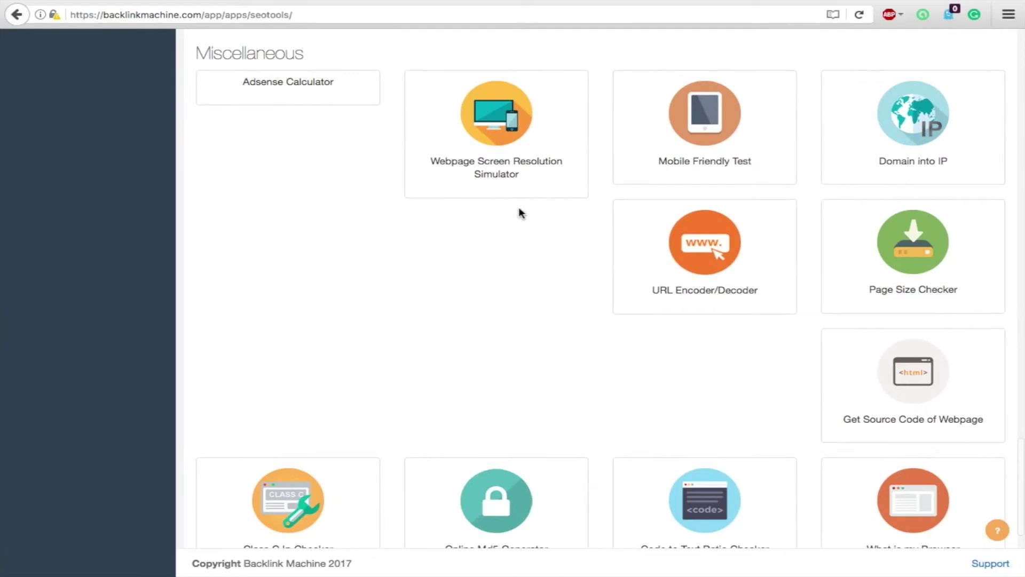
scroll(553, 272, "down", 5)
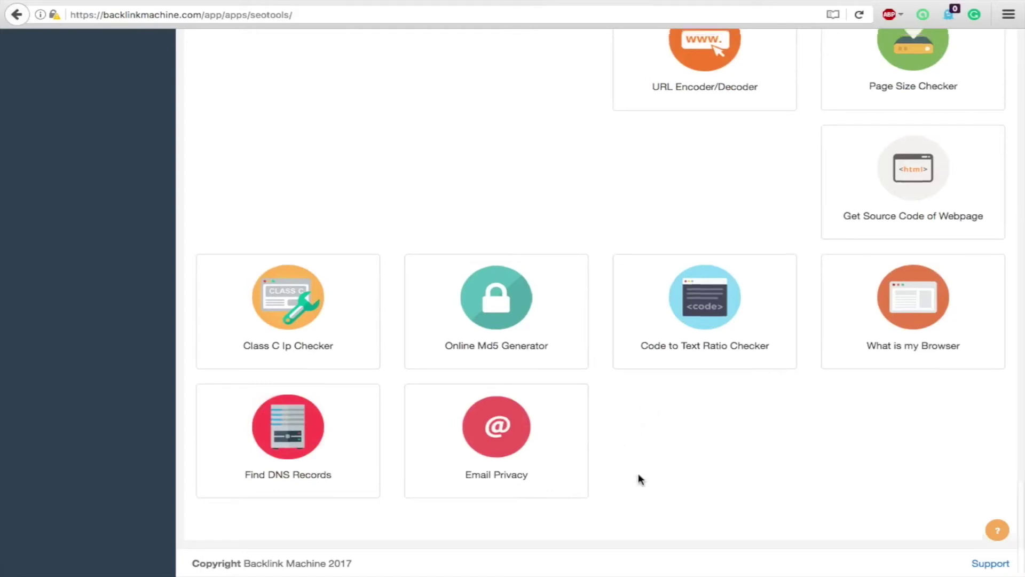
scroll(638, 473, "up", 4)
scroll(640, 479, "up", 4)
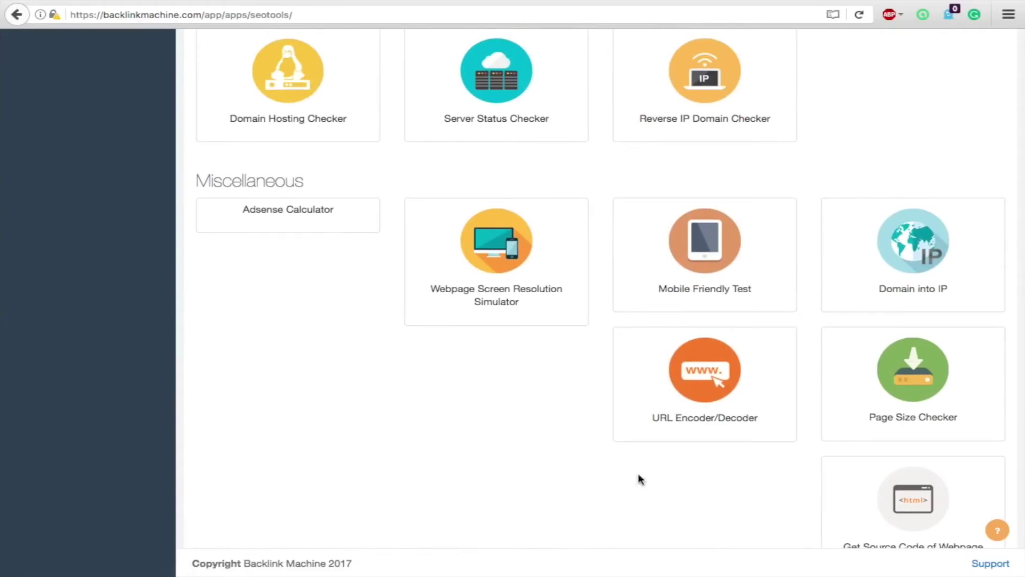
scroll(638, 473, "up", 4)
scroll(638, 474, "up", 4)
scroll(638, 474, "up", 4)
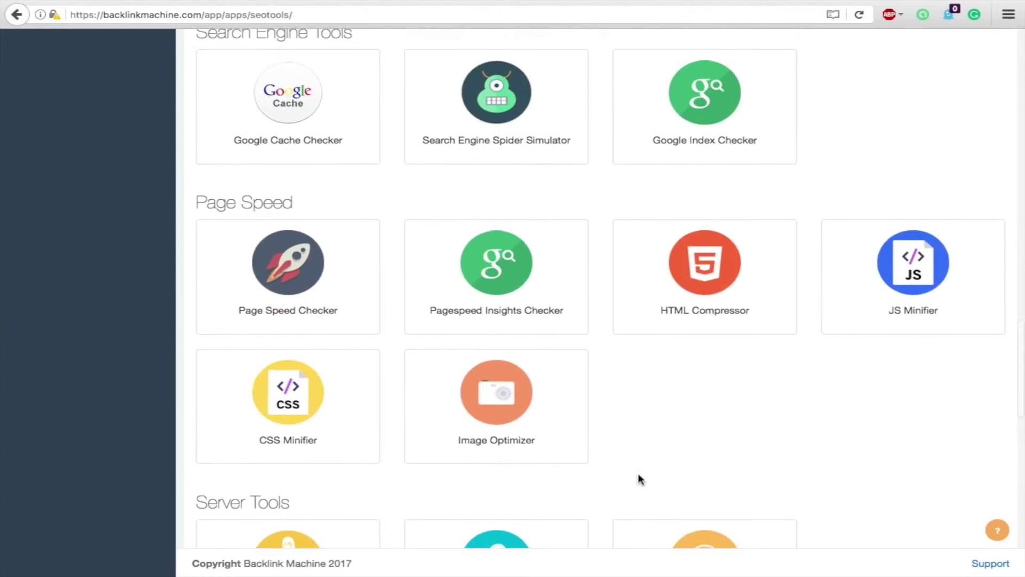
scroll(639, 480, "up", 3)
scroll(610, 449, "up", 2)
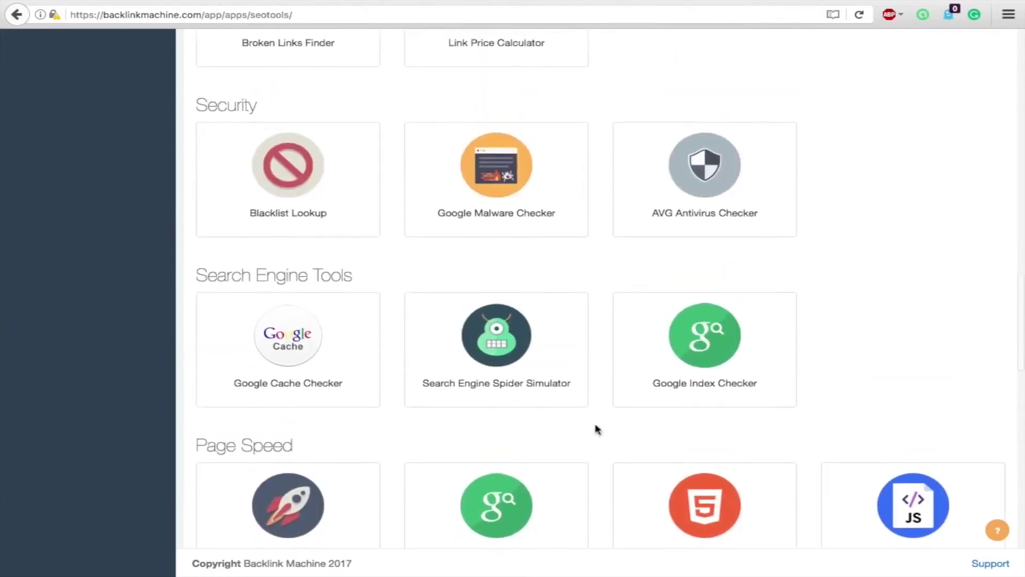
Step: Open Search Engine Spider Simulator and Backlink Checker each in a new tab
right_click(508, 347)
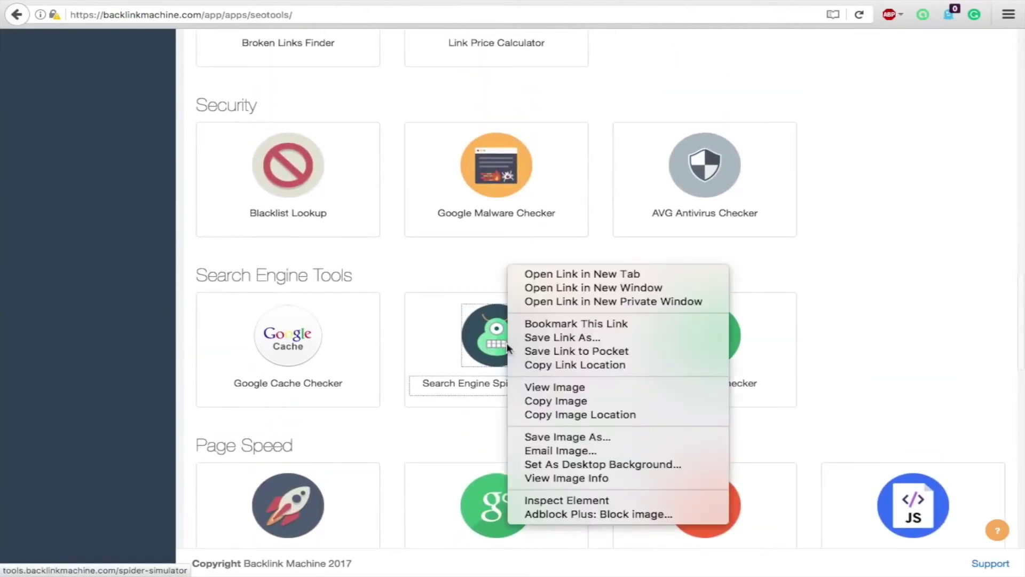
left_click(597, 277)
scroll(595, 304, "up", 4)
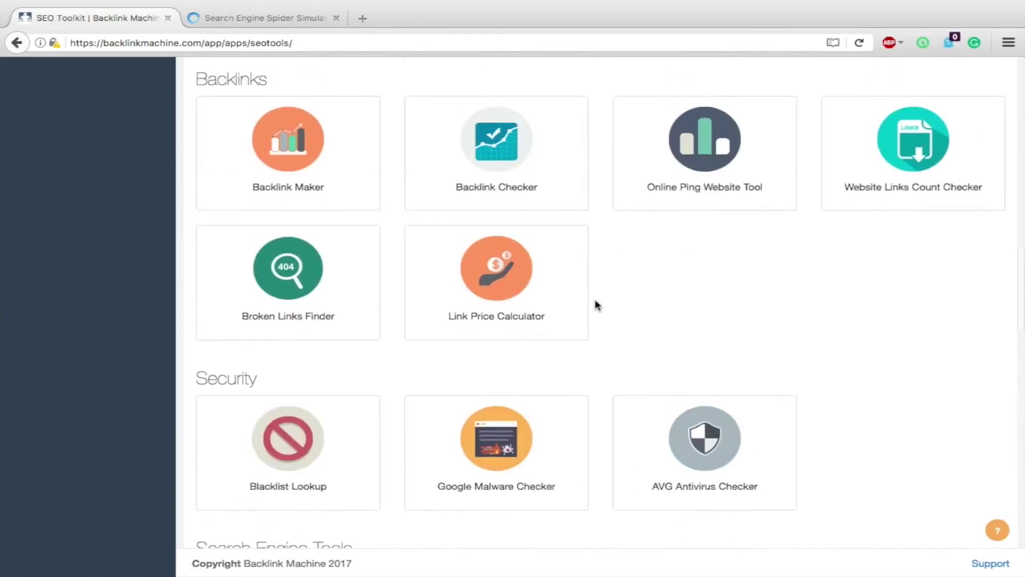
scroll(595, 305, "up", 2)
scroll(487, 306, "up", 2)
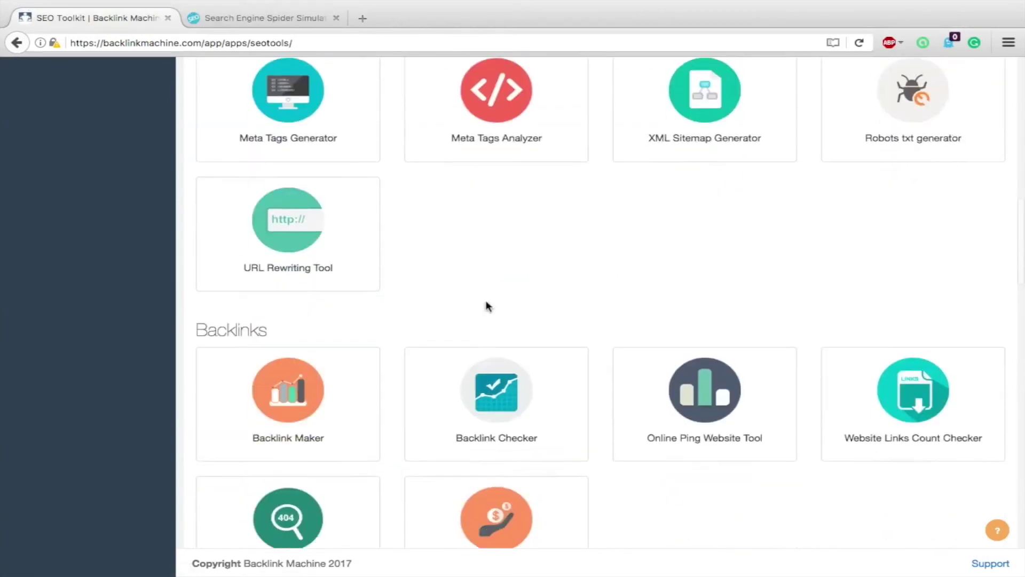
right_click(482, 384)
left_click(574, 275)
scroll(681, 265, "up", 3)
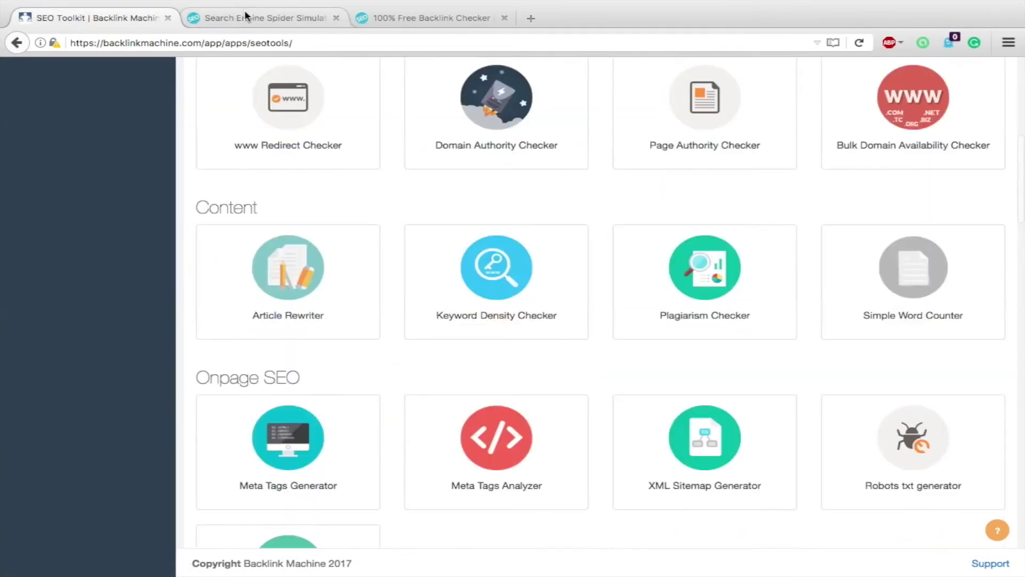
Step: Run the Spider Simulator on spencercoffman.com
left_click(264, 19)
left_click(171, 269)
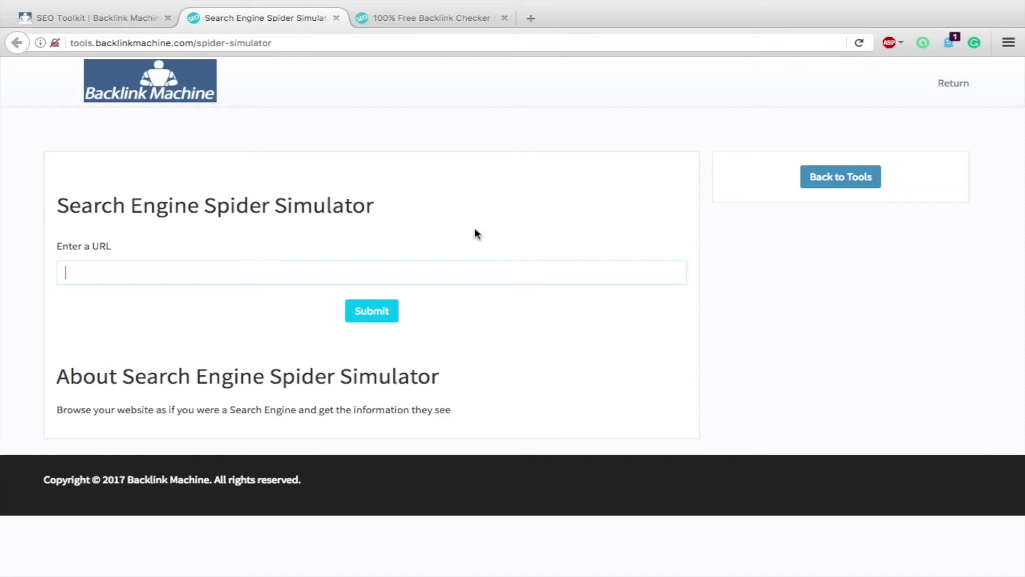
type("spencercoffm")
type("an.com")
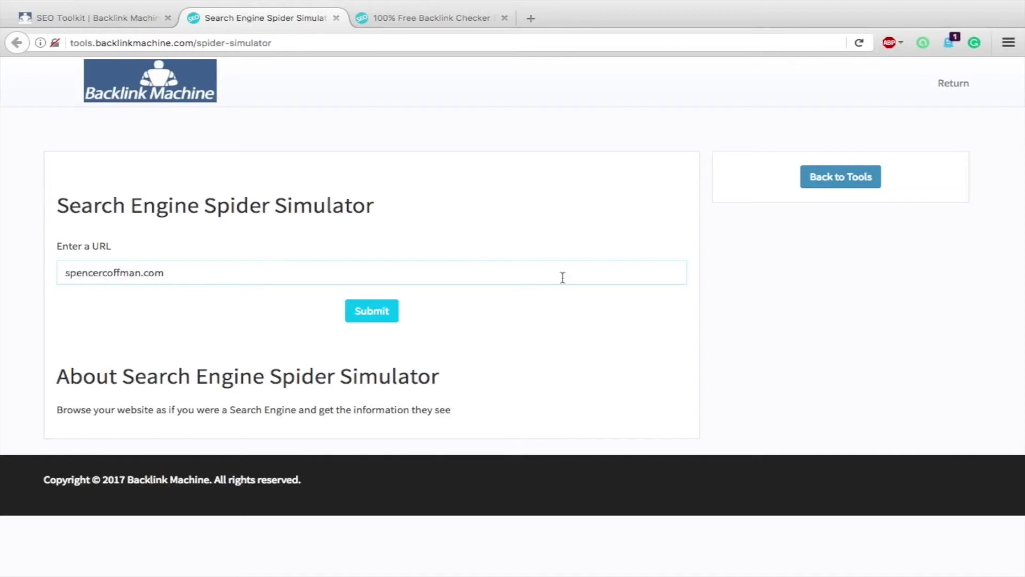
left_click(372, 312)
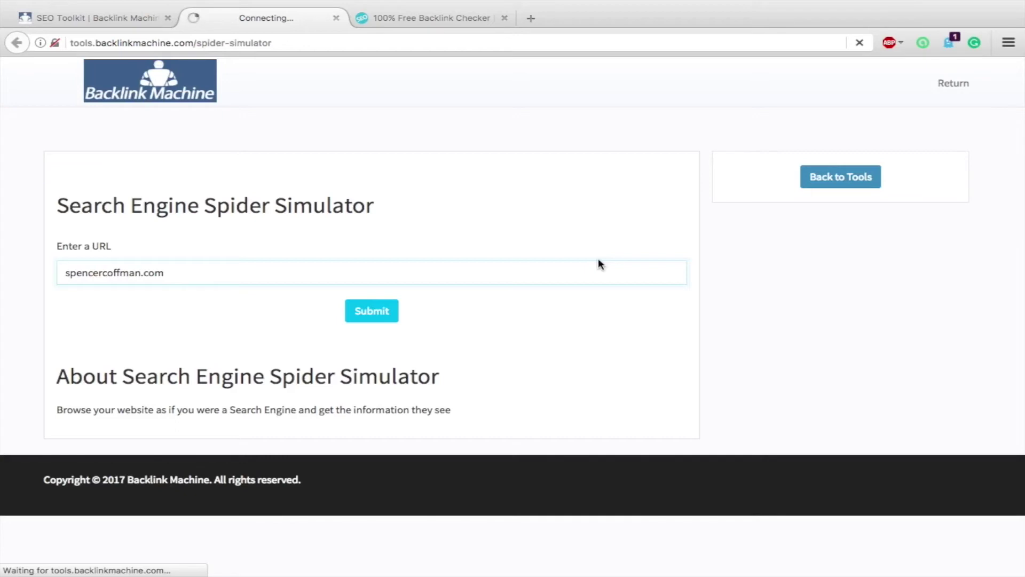
Step: Check backlinks for spencercoffman.com, then return to the spider simulator results
left_click(443, 21)
left_click(251, 268)
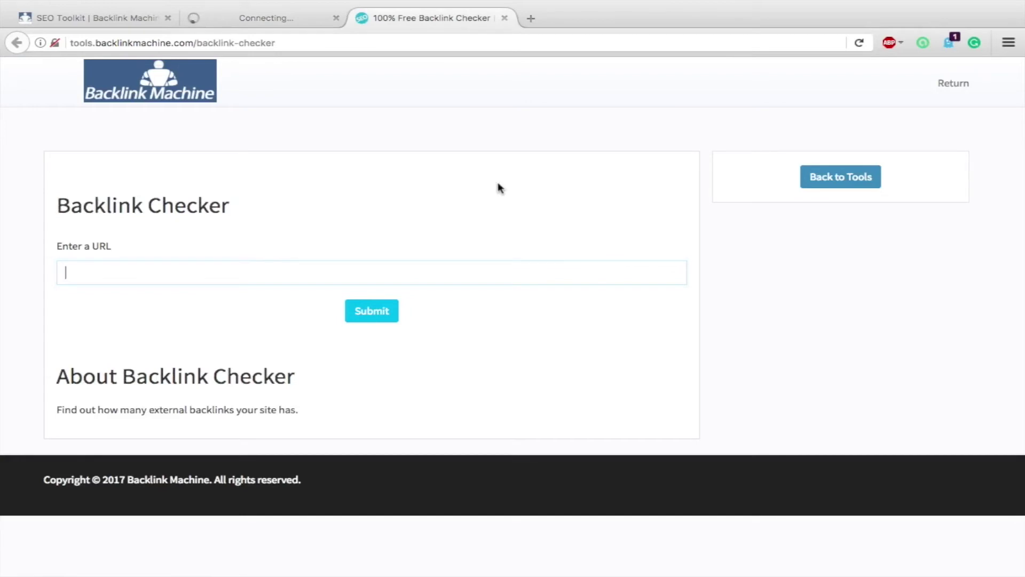
type("spencer")
type("coffman.com")
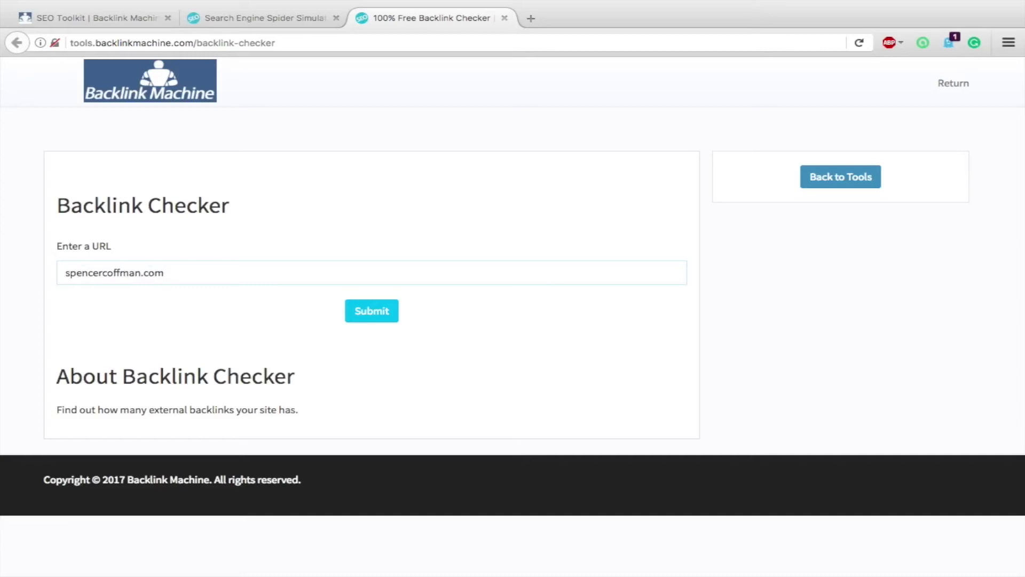
left_click(377, 315)
left_click(273, 23)
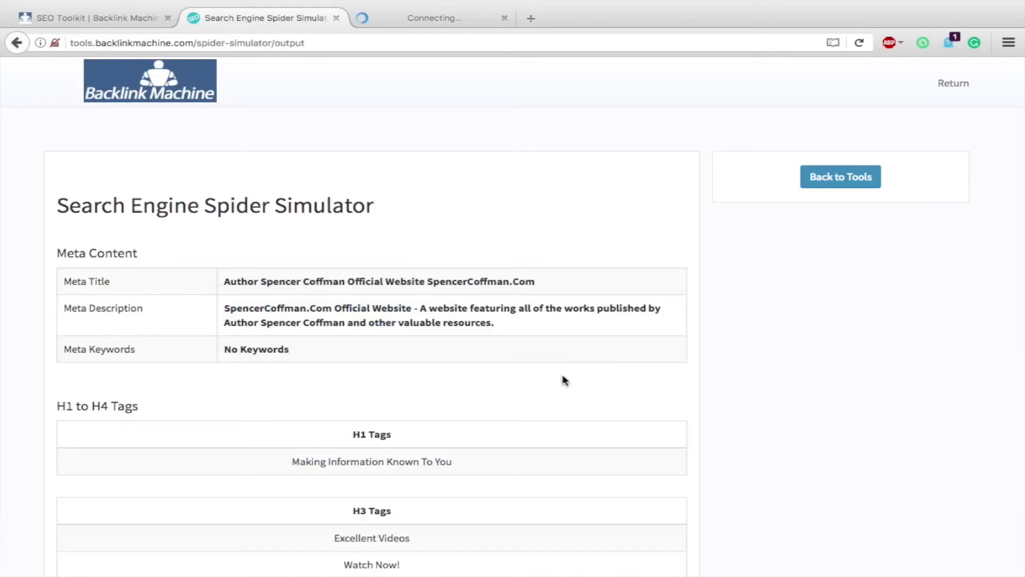
scroll(552, 377, "down", 1)
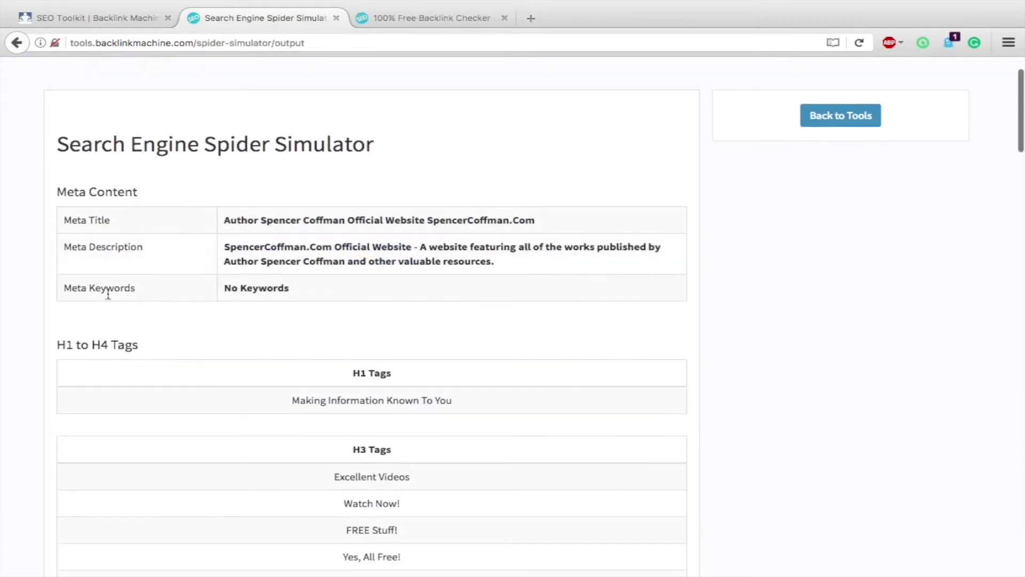
left_click_drag(289, 288, 220, 290)
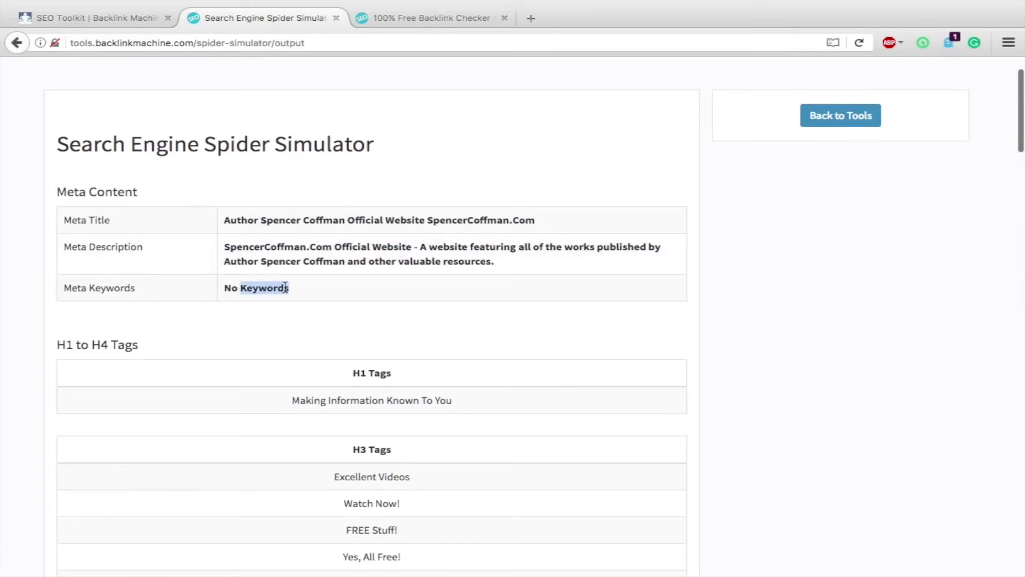
scroll(297, 280, "down", 2)
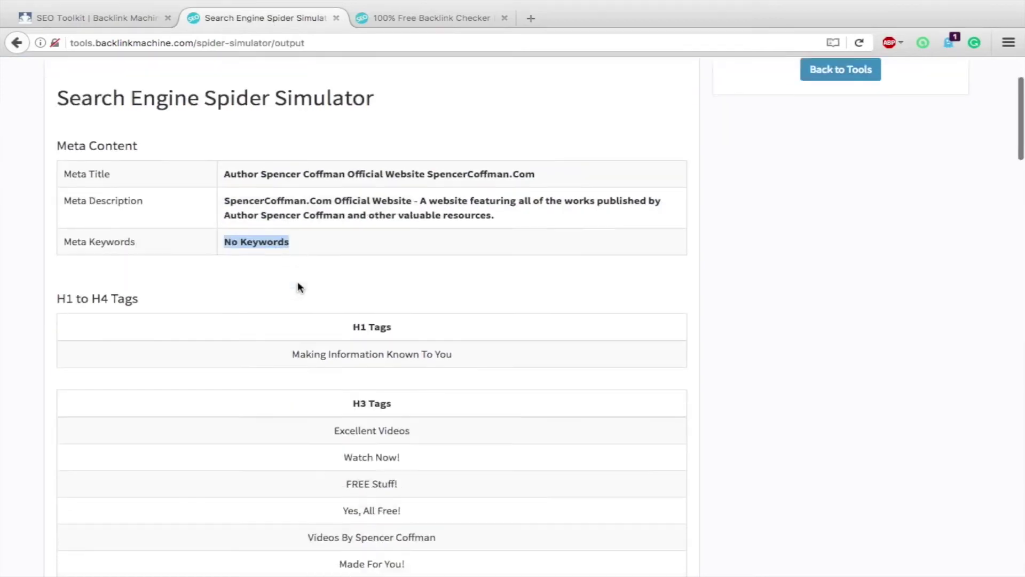
scroll(454, 237, "down", 2)
scroll(370, 238, "down", 3)
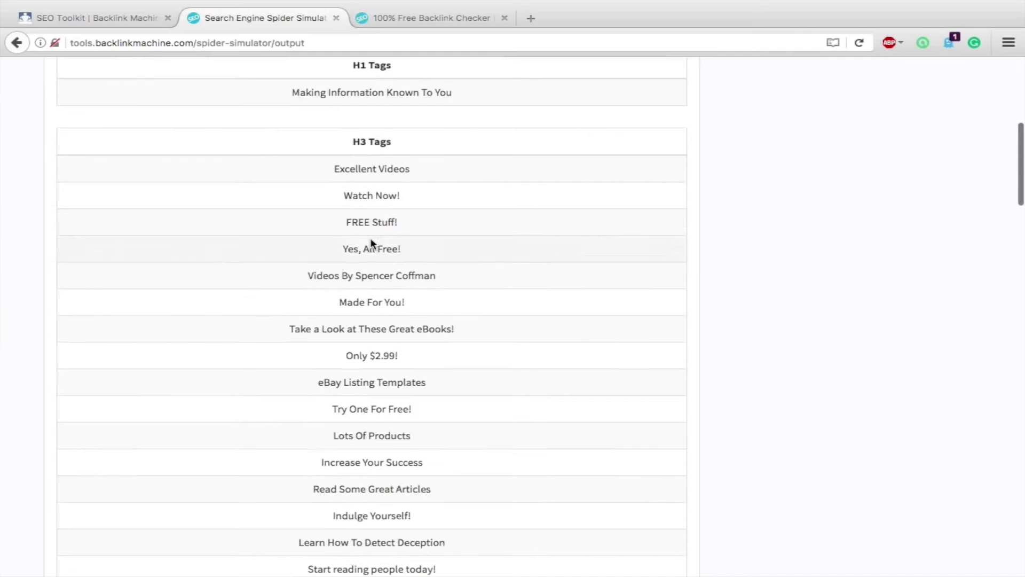
scroll(465, 256, "down", 3)
scroll(465, 256, "down", 4)
scroll(470, 258, "down", 3)
scroll(469, 257, "down", 3)
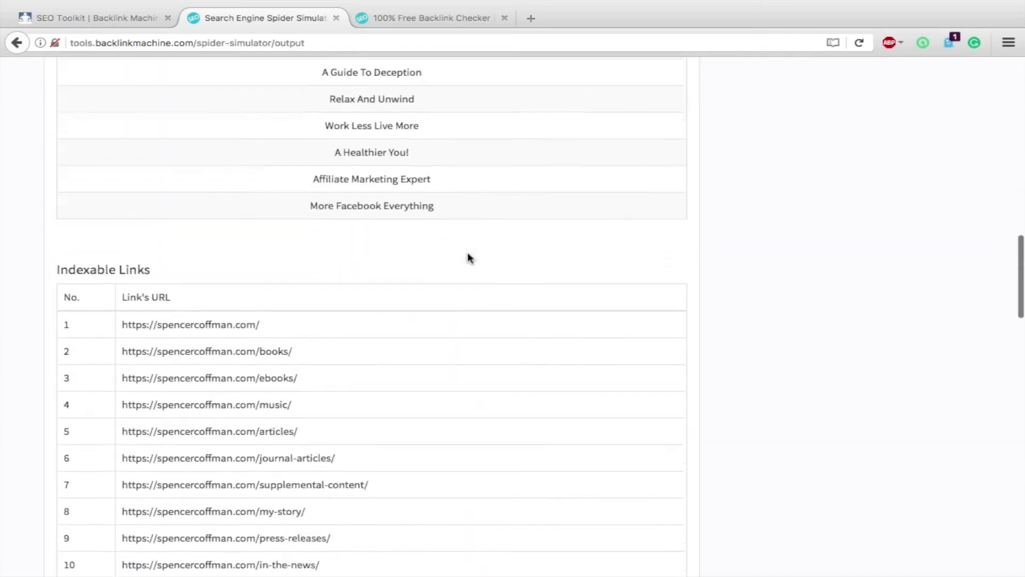
scroll(469, 257, "down", 1)
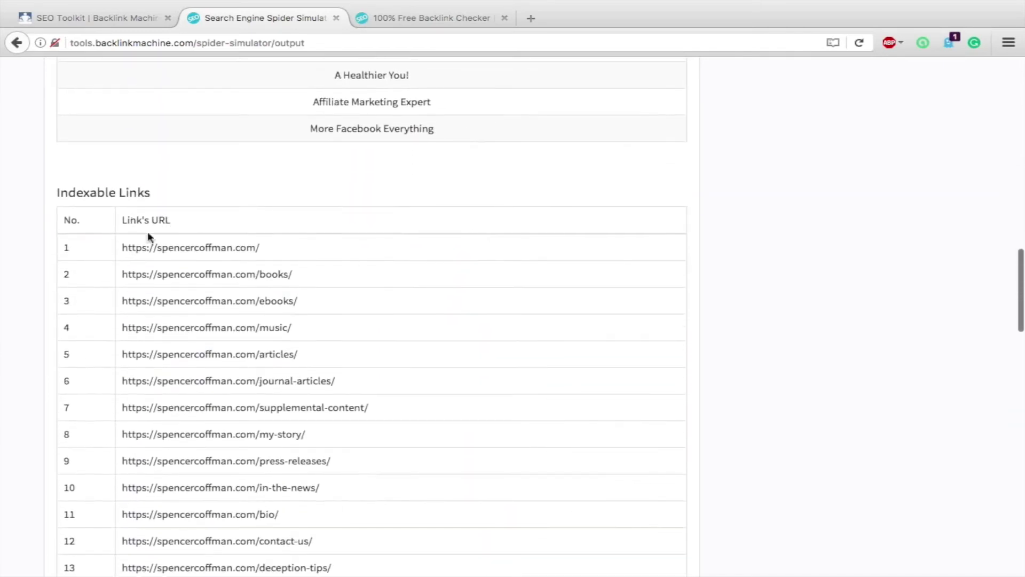
scroll(340, 257, "down", 2)
scroll(340, 257, "down", 2)
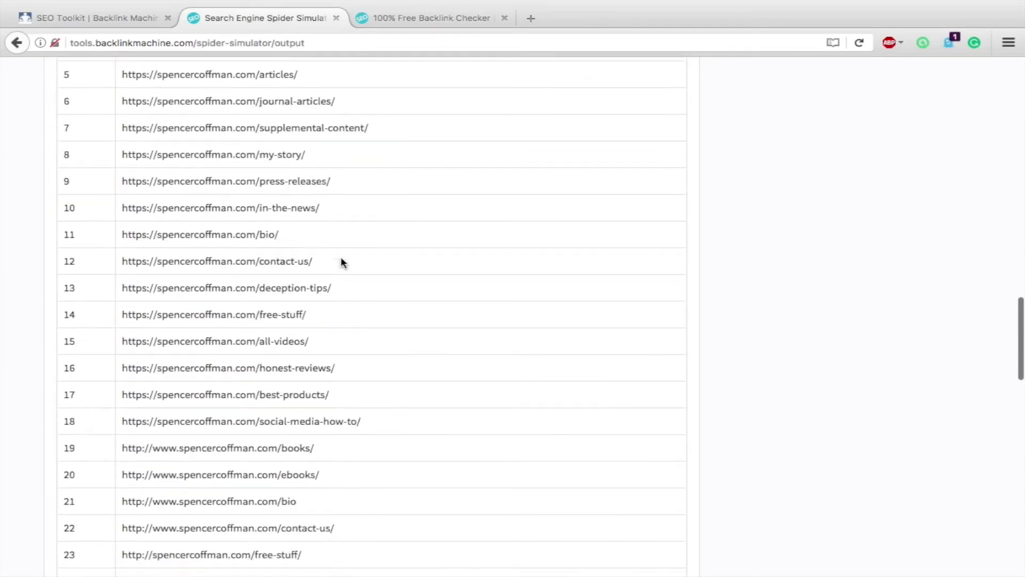
scroll(340, 261, "down", 2)
scroll(341, 261, "down", 1)
scroll(341, 261, "down", 2)
scroll(341, 262, "down", 3)
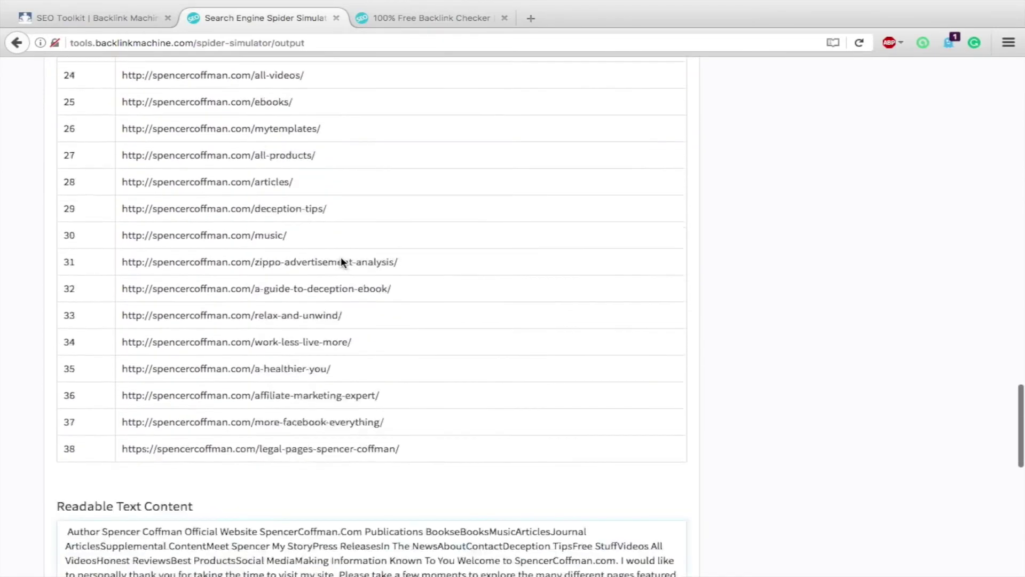
scroll(340, 261, "down", 2)
scroll(340, 261, "down", 1)
scroll(390, 263, "up", 3)
scroll(423, 291, "up", 1)
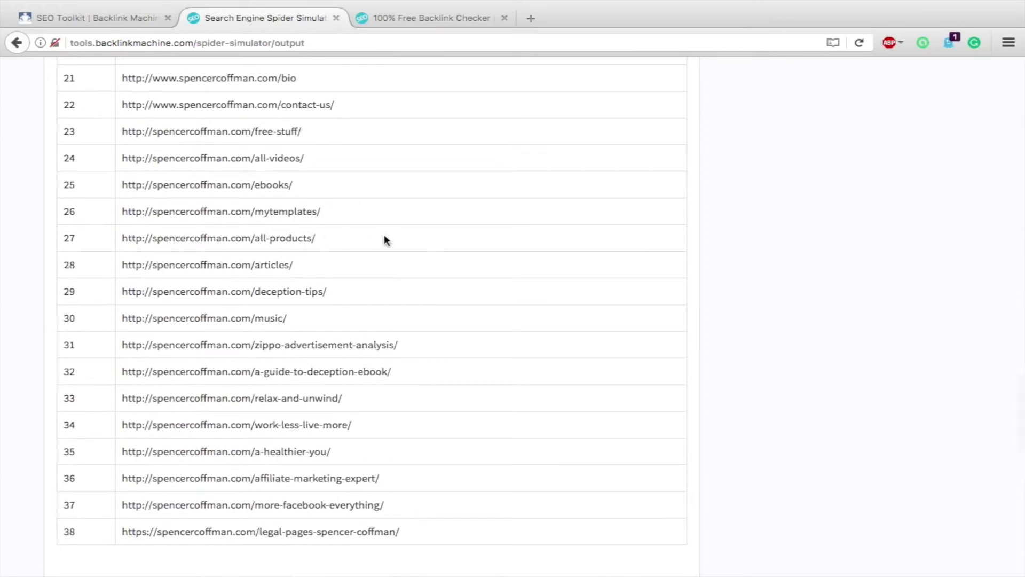
scroll(289, 237, "down", 1)
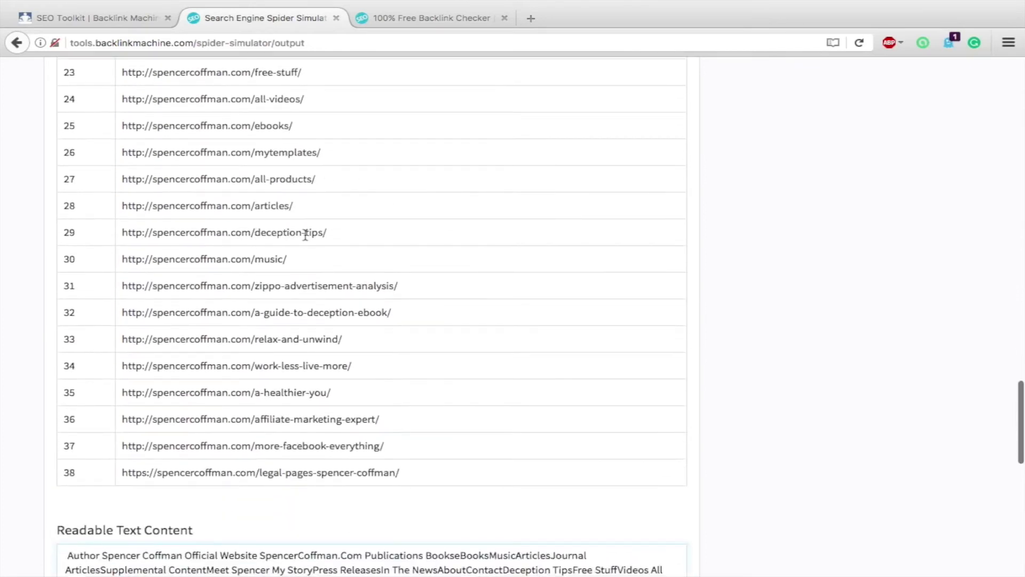
scroll(304, 234, "down", 1)
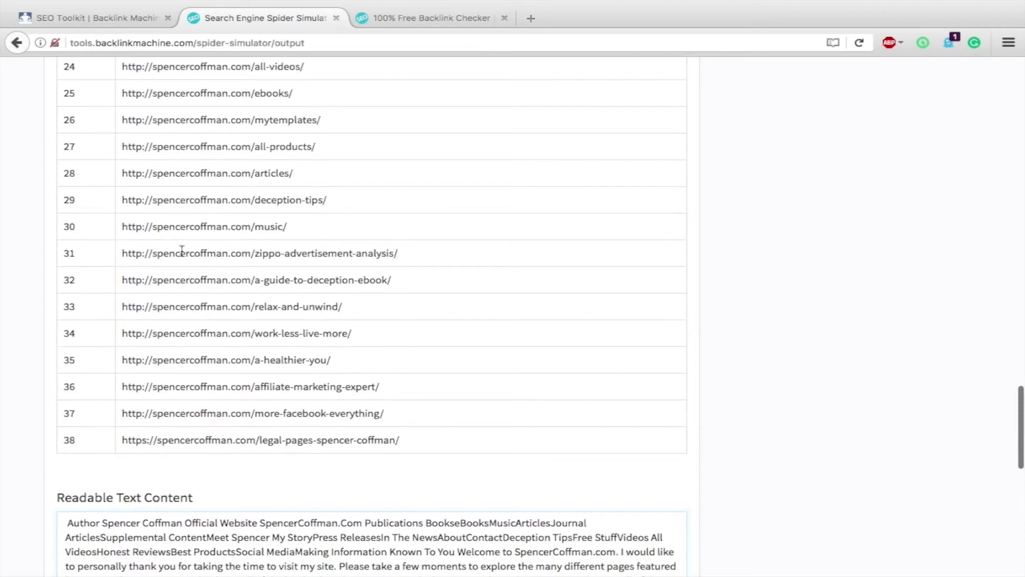
scroll(332, 260, "down", 1)
scroll(338, 245, "down", 1)
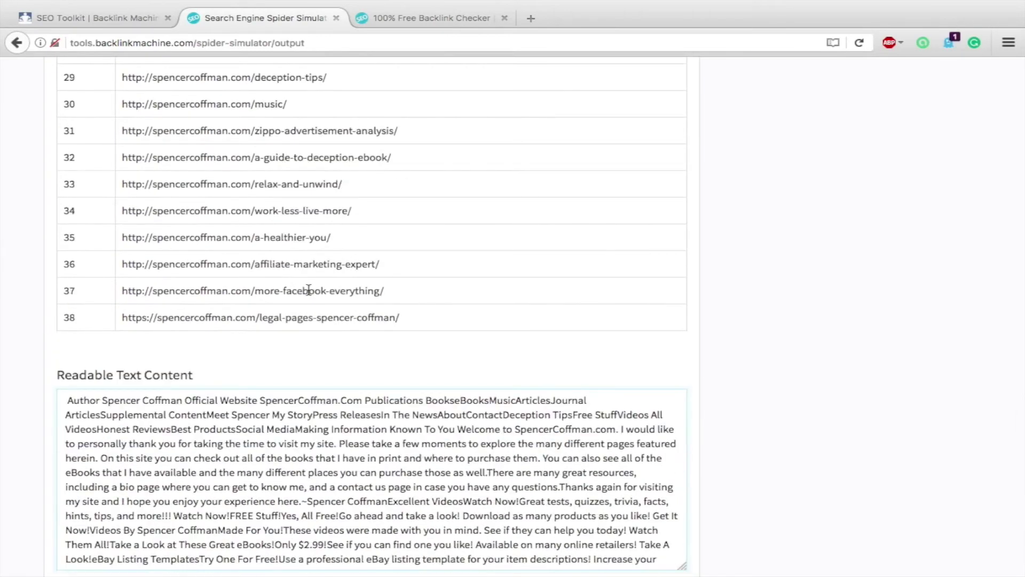
scroll(307, 290, "down", 1)
scroll(463, 330, "down", 2)
scroll(561, 304, "down", 2)
scroll(671, 277, "down", 1)
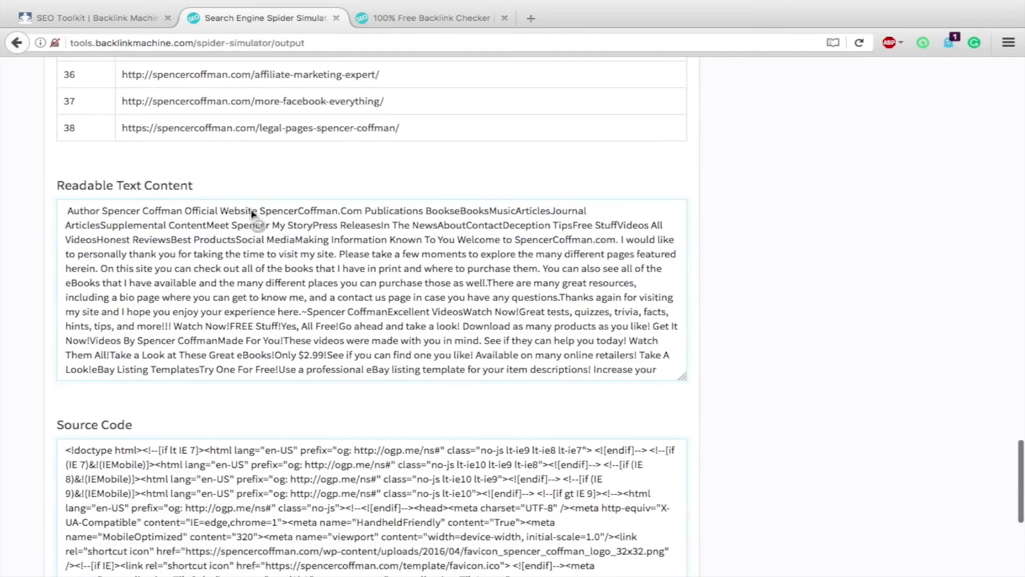
scroll(241, 281, "down", 3)
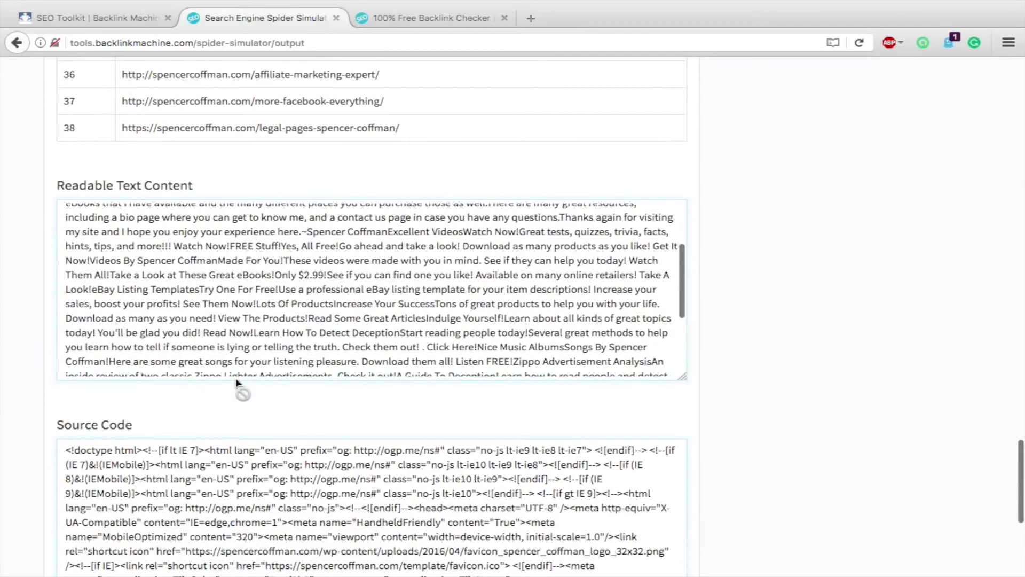
scroll(240, 280, "down", 3)
scroll(240, 385, "down", 2)
scroll(304, 377, "down", 2)
scroll(336, 353, "down", 3)
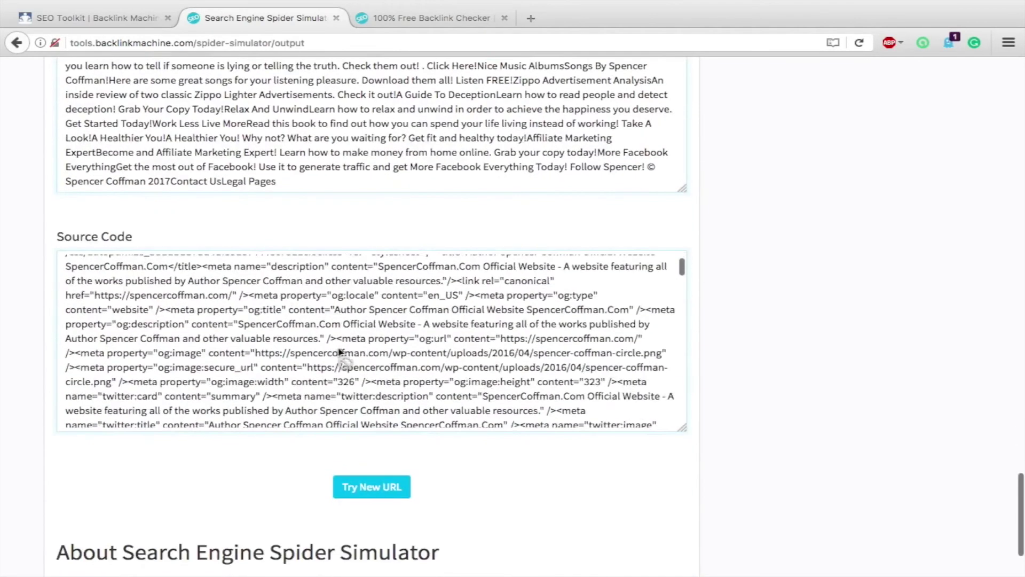
scroll(525, 465, "down", 2)
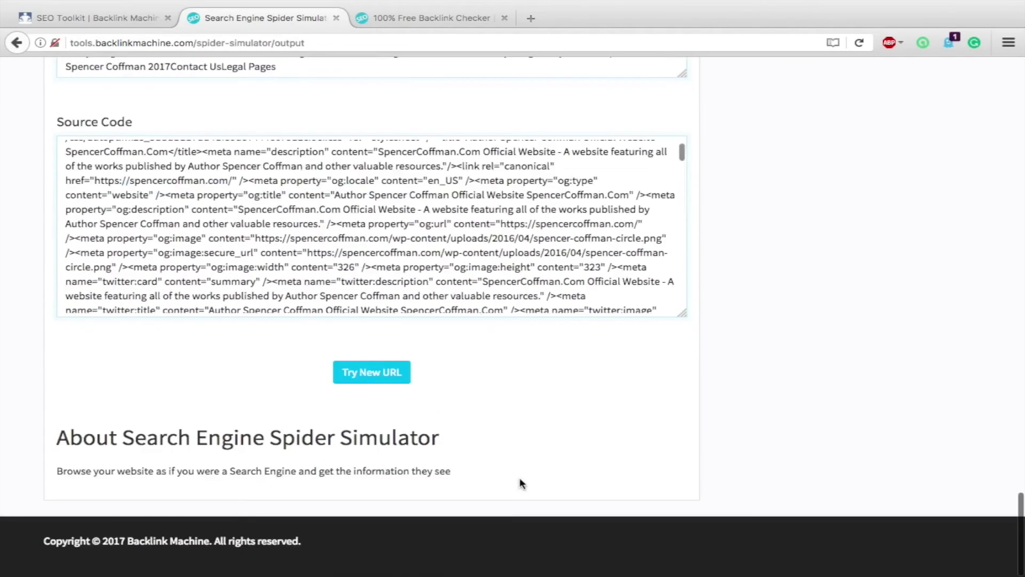
Step: Close the spider simulator tab and reset the Backlink Checker with Try New URL
left_click(372, 372)
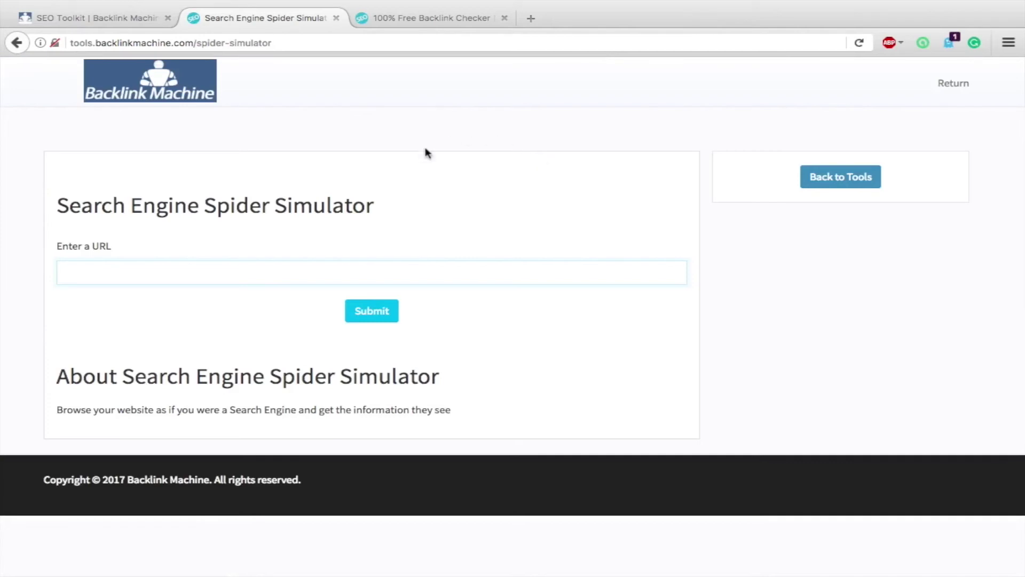
left_click(335, 18)
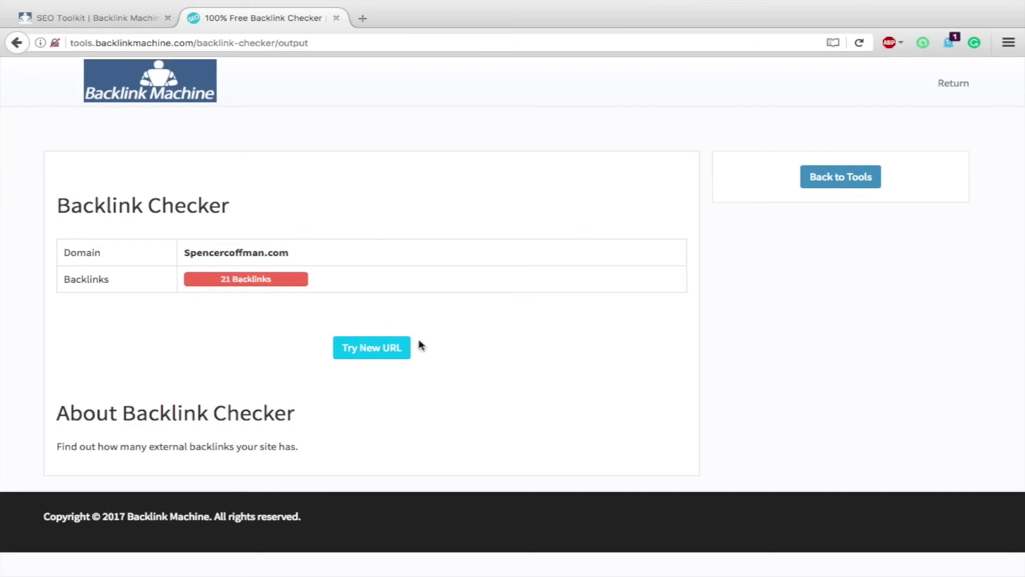
left_click(371, 347)
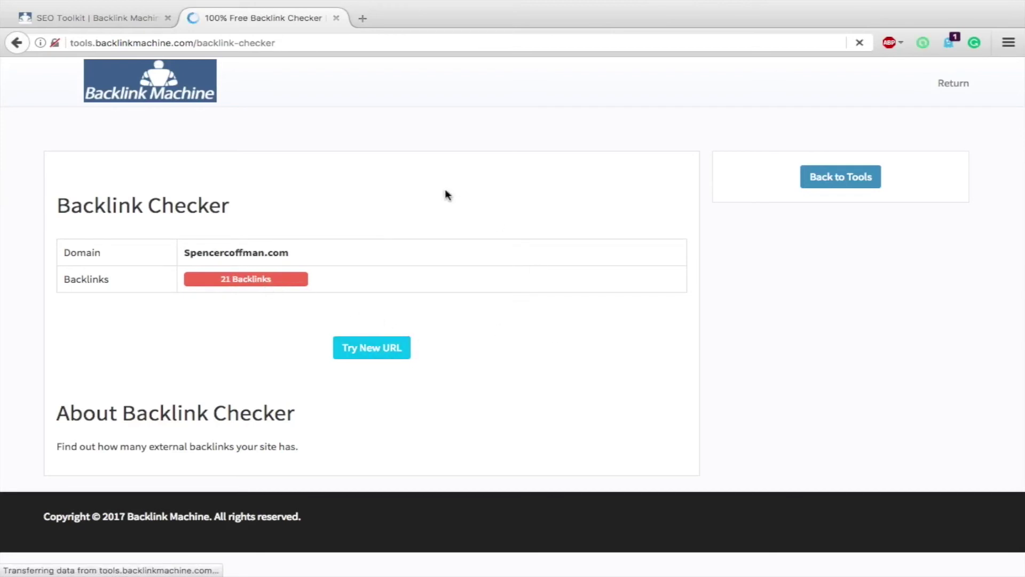
left_click(190, 273)
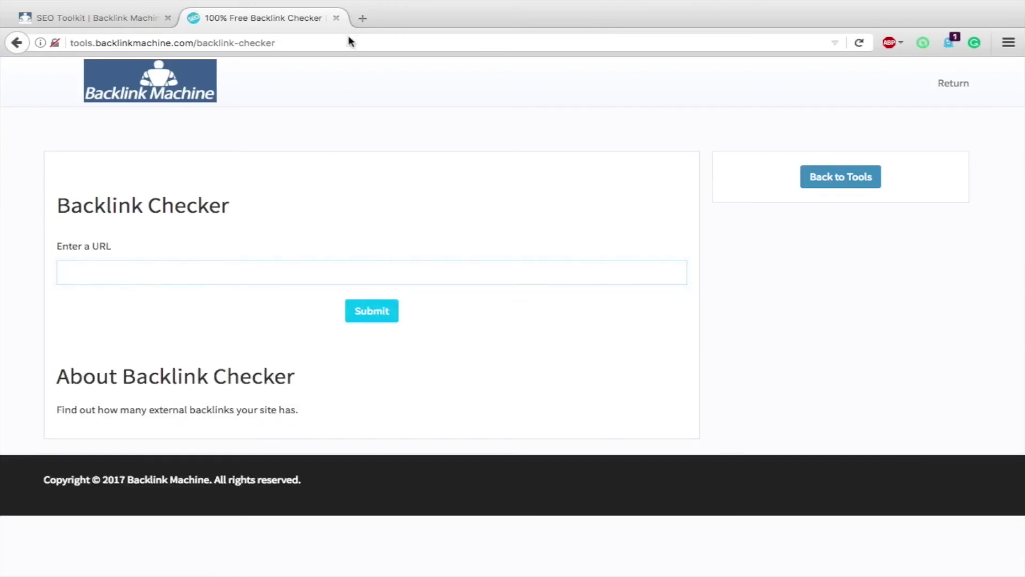
Step: Close the Backlink Checker tab and open Alexa Rank Checker from the SEO Toolkit
left_click(336, 18)
scroll(492, 215, "up", 3)
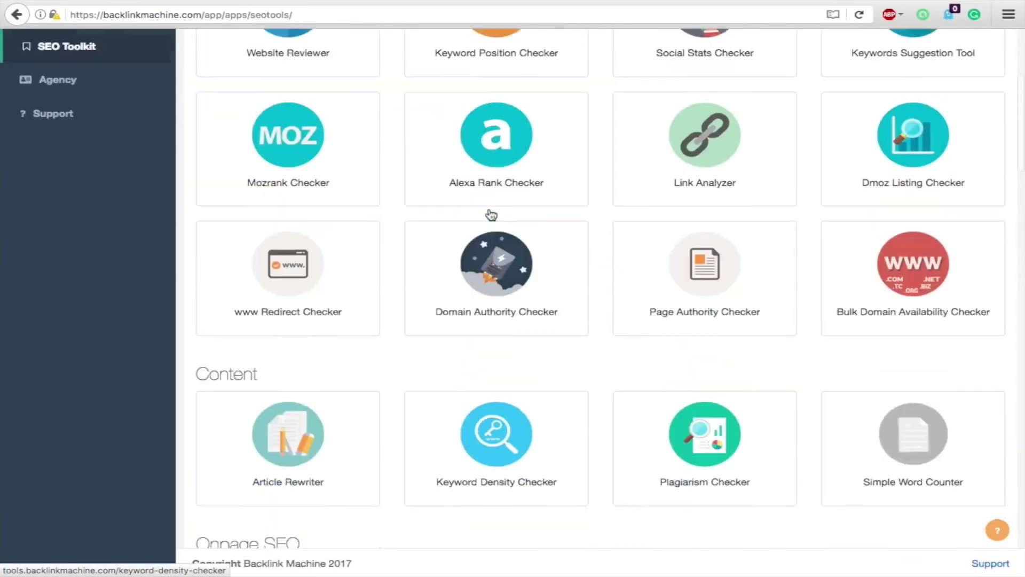
scroll(592, 225, "up", 3)
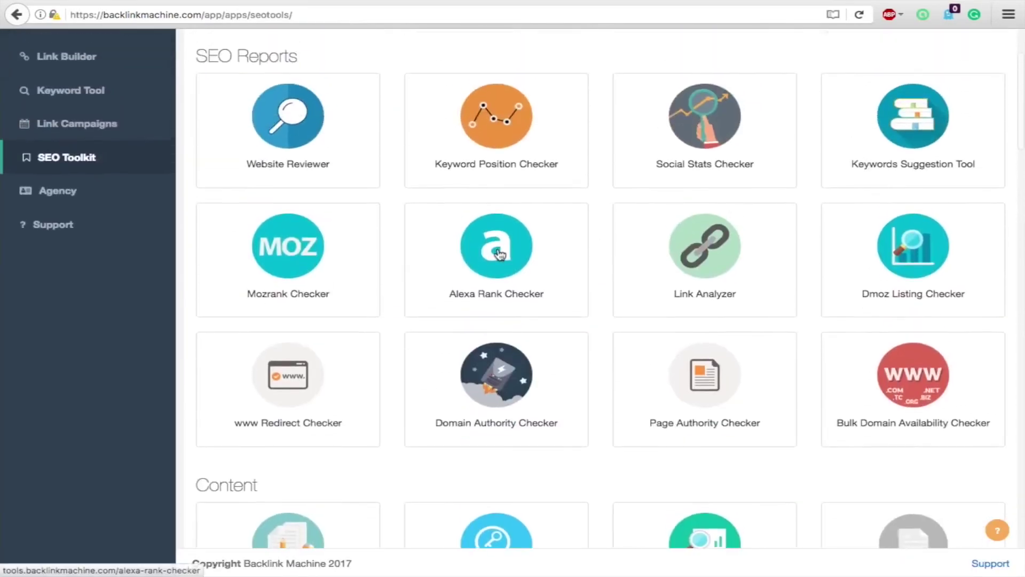
right_click(499, 255)
left_click(545, 255)
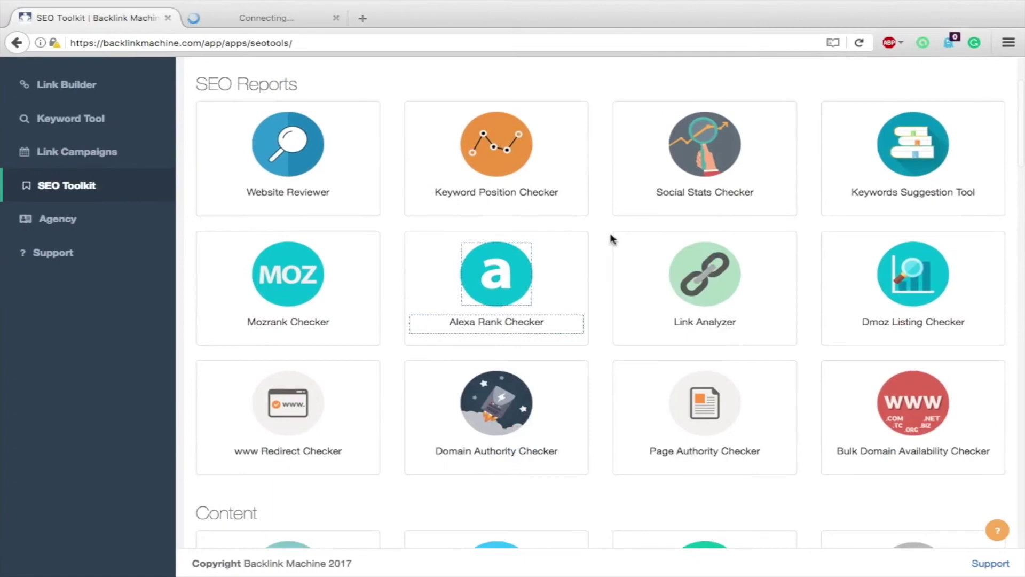
scroll(611, 239, "up", 1)
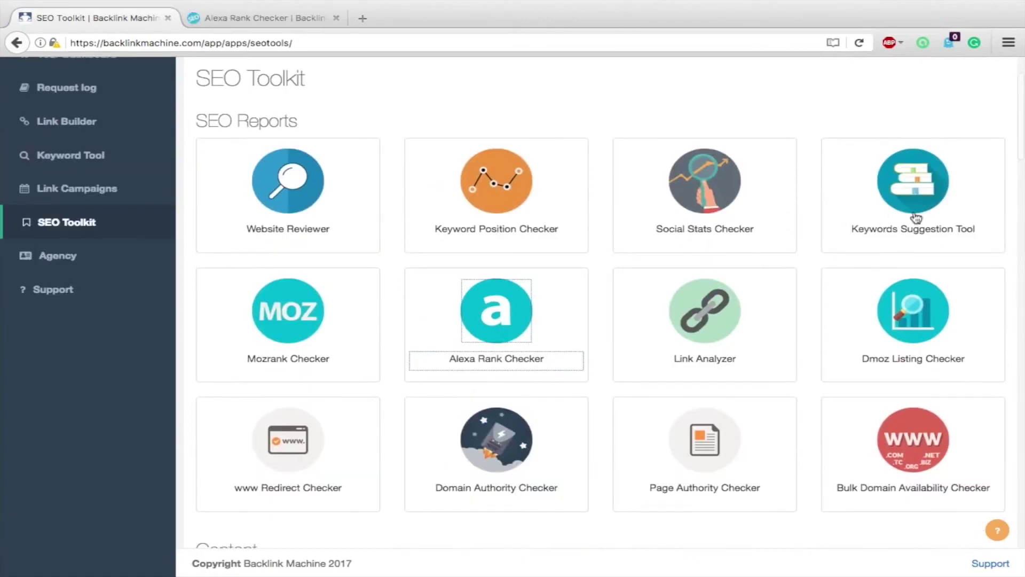
scroll(833, 238, "up", 2)
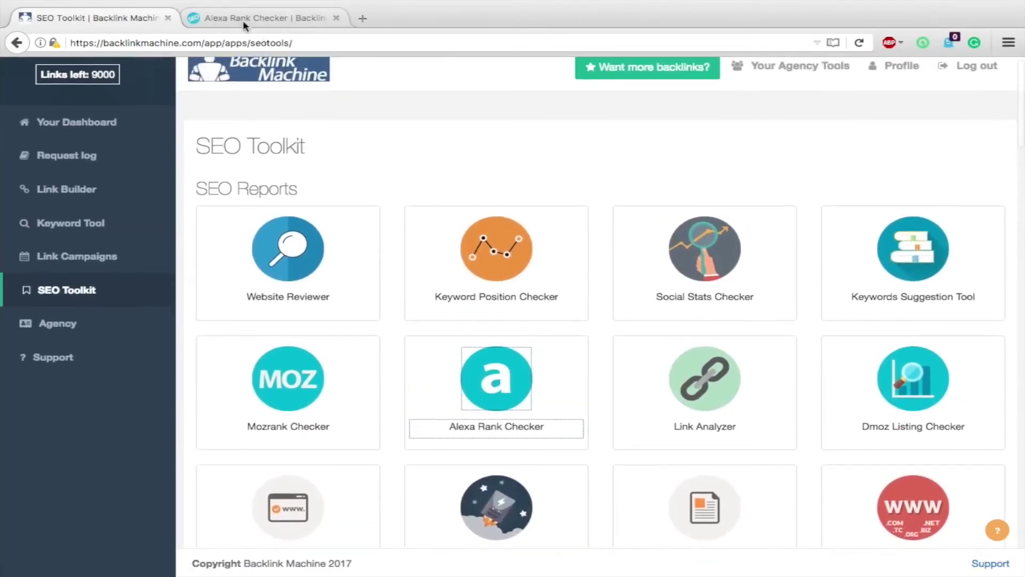
Step: Run an Alexa rank check for spencercoffman.com, showing global rank 2570070 and 21 backlinks
left_click(244, 17)
left_click(193, 272)
type("spenc")
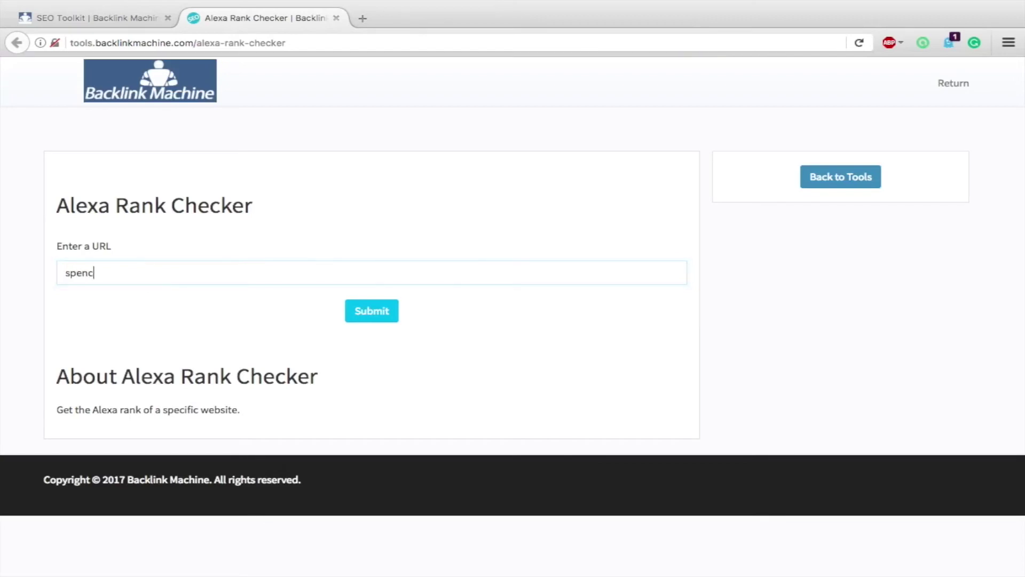
type("ercoffman.com")
left_click(372, 310)
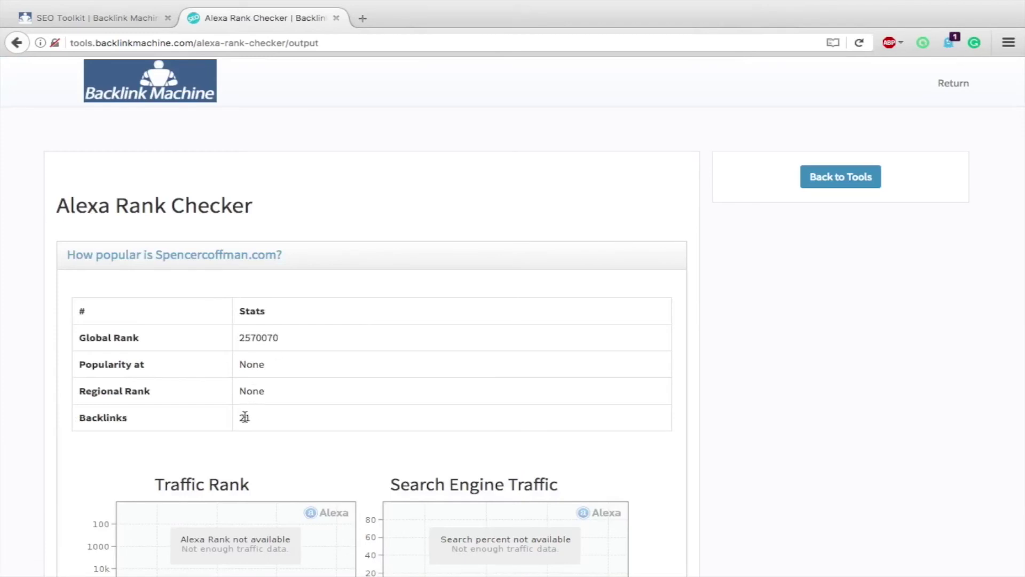
scroll(245, 417, "down", 1)
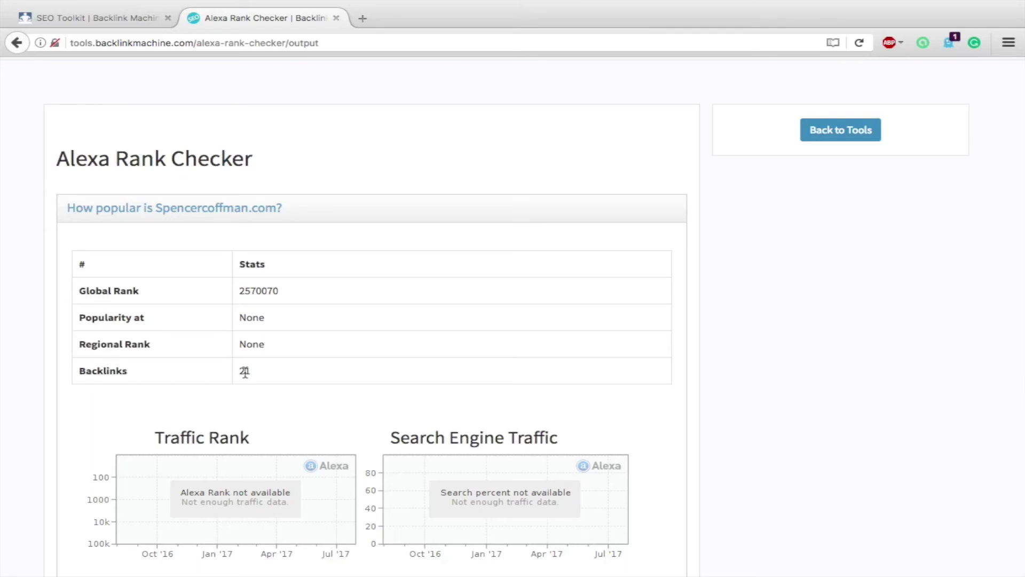
scroll(368, 375, "down", 2)
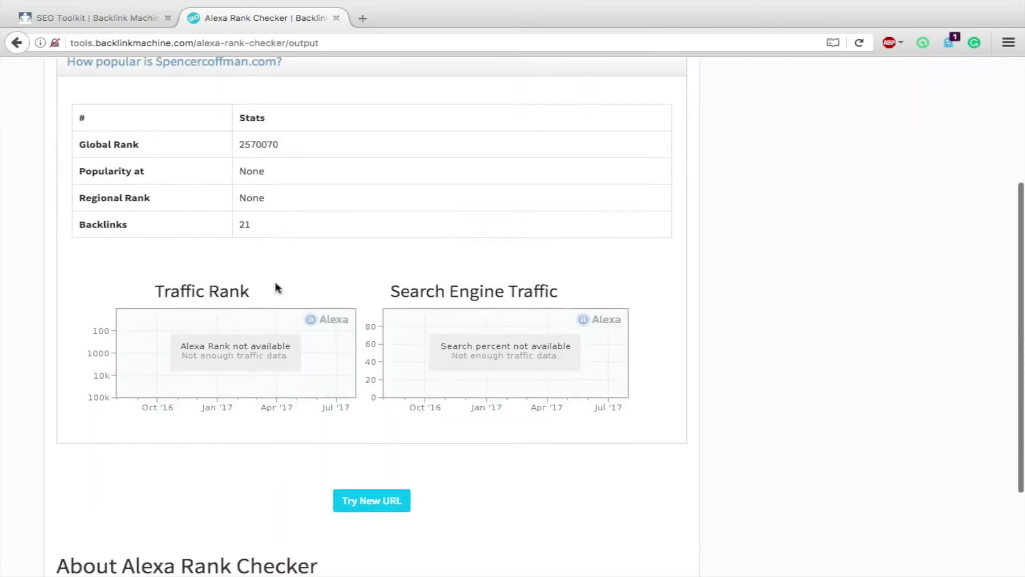
scroll(319, 222, "down", 2)
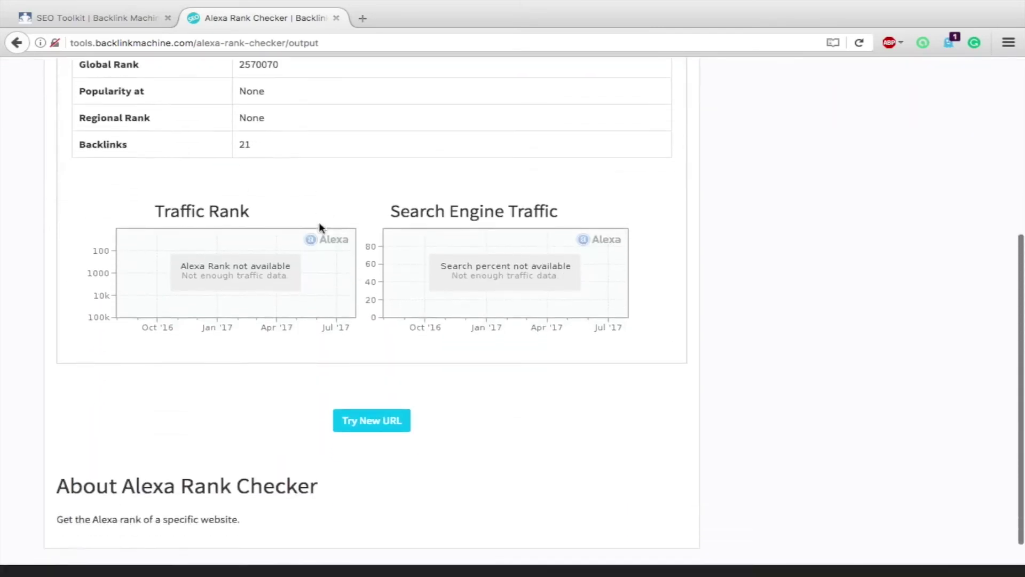
scroll(274, 335, "down", 1)
scroll(275, 335, "up", 4)
scroll(275, 335, "up", 1)
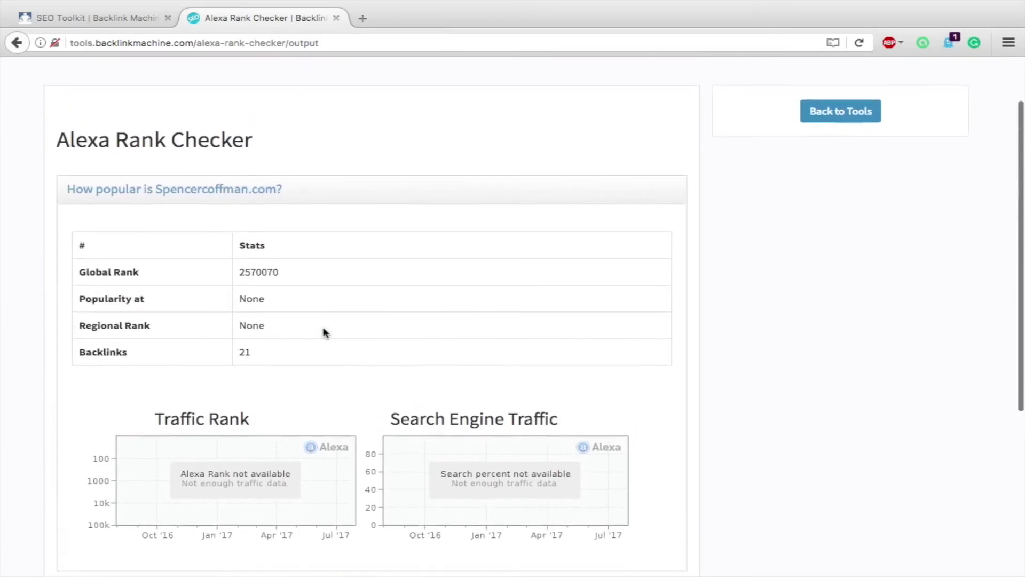
scroll(369, 369, "down", 1)
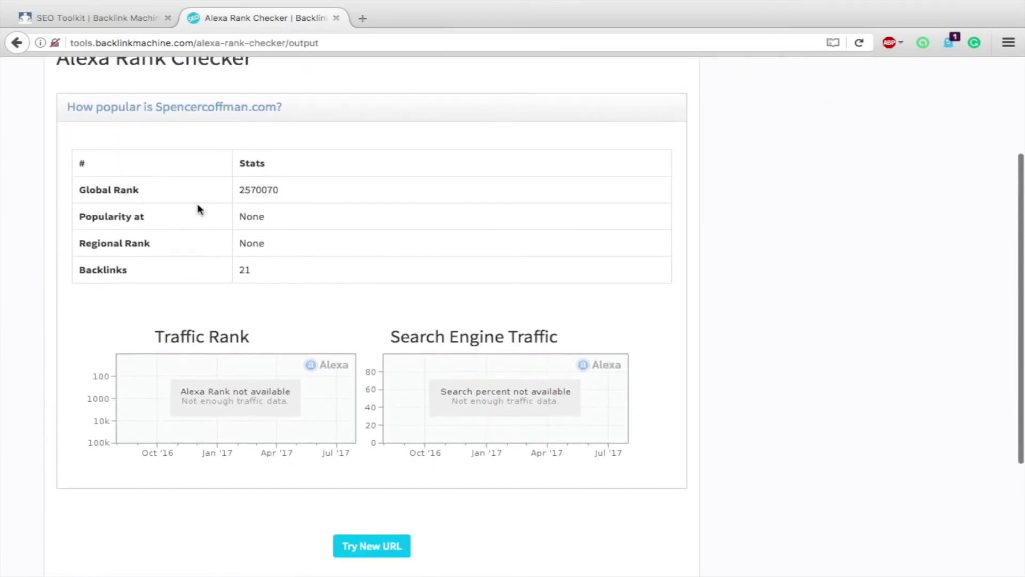
scroll(200, 208, "down", 2)
scroll(403, 351, "up", 3)
scroll(402, 351, "up", 3)
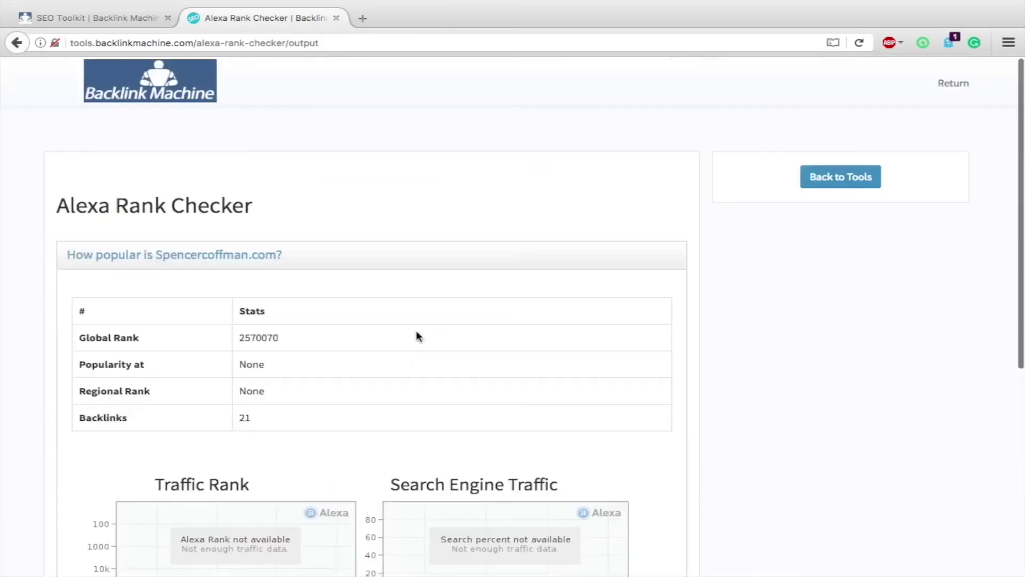
left_click(337, 17)
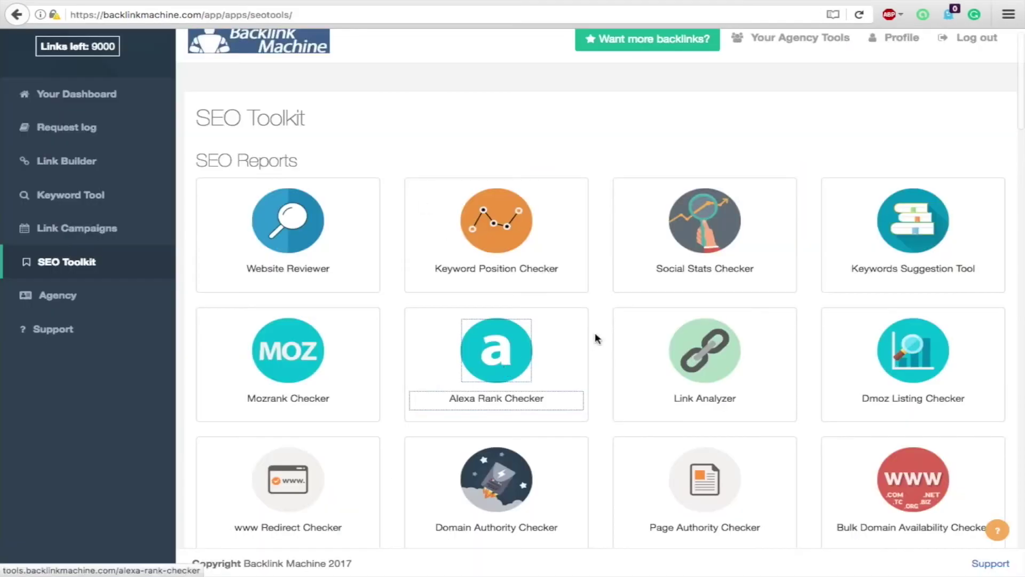
scroll(595, 332, "down", 3)
scroll(595, 333, "down", 3)
scroll(595, 332, "down", 2)
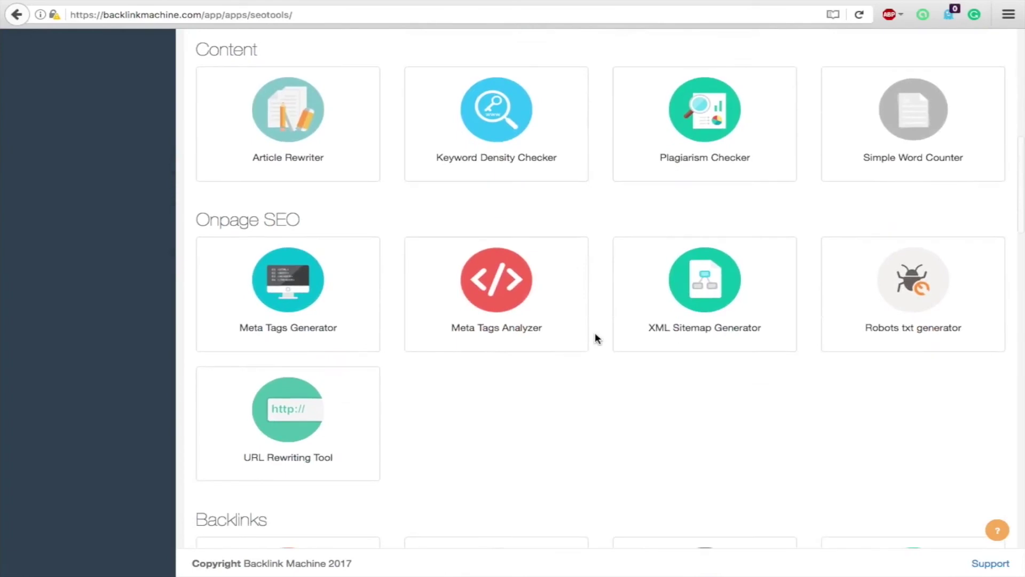
scroll(595, 337, "down", 3)
key("Home")
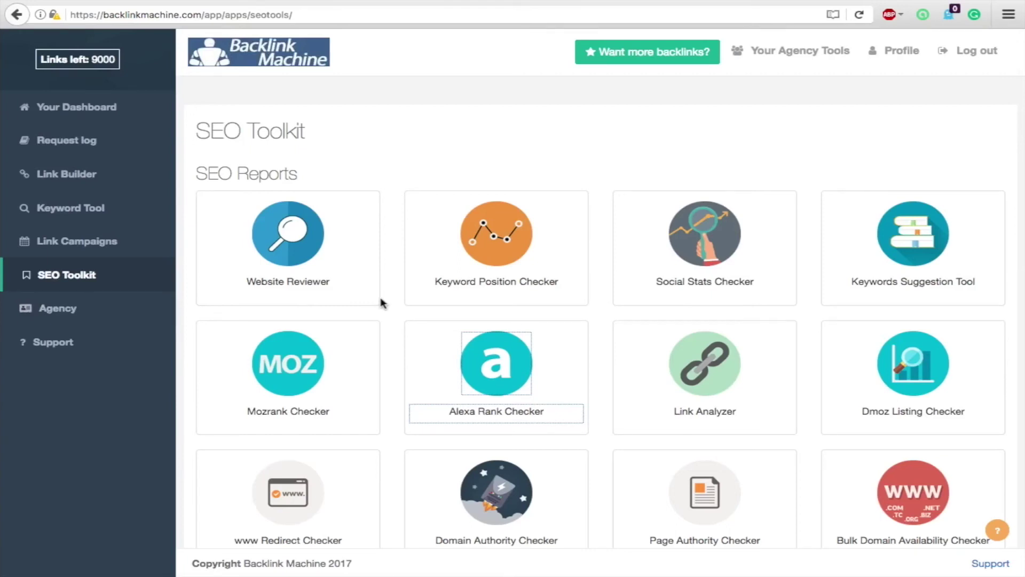
scroll(593, 313, "down", 3)
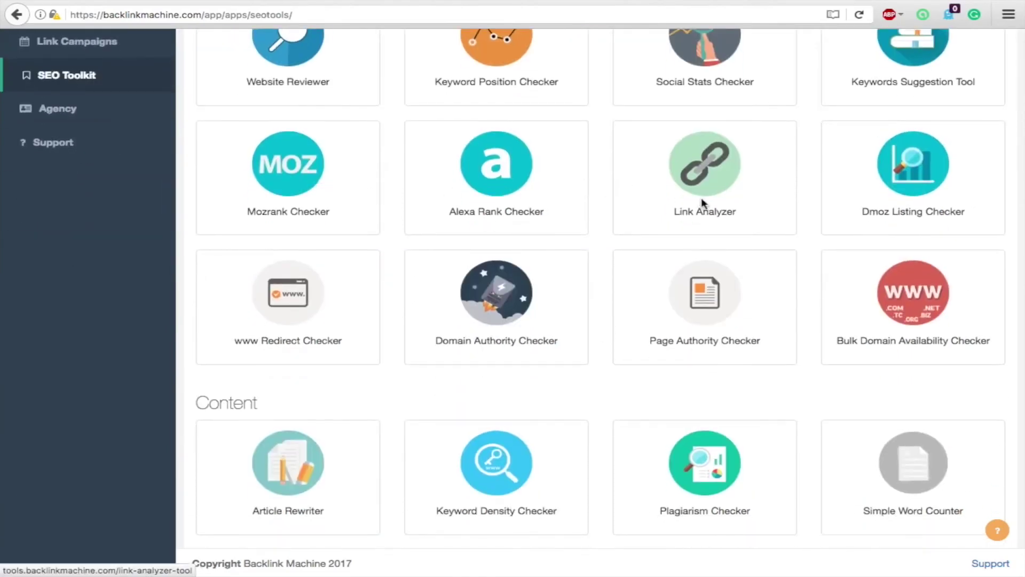
scroll(589, 205, "down", 5)
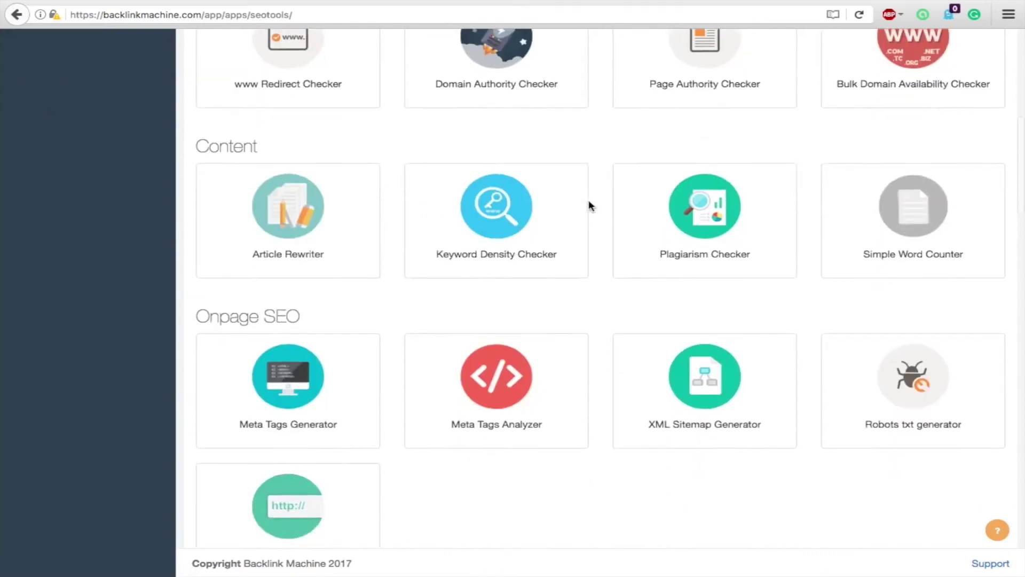
scroll(589, 205, "down", 3)
scroll(589, 205, "up", 2)
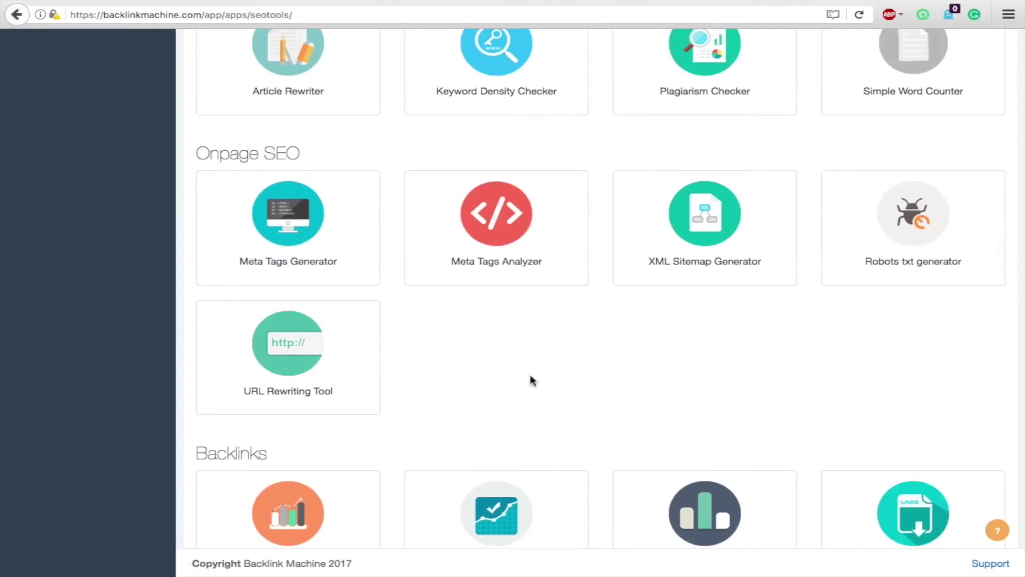
scroll(531, 381, "up", 5)
scroll(532, 381, "up", 5)
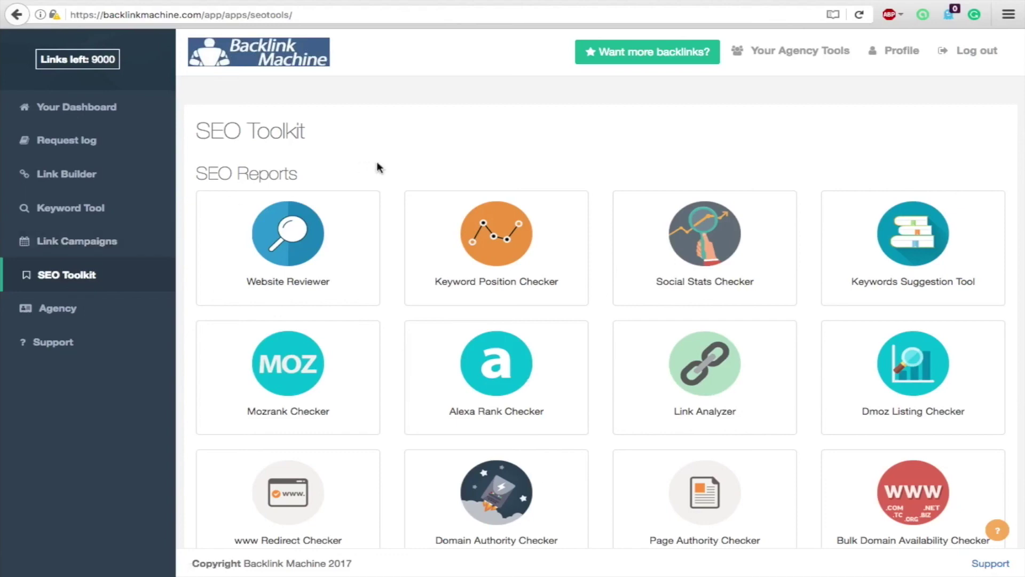
Step: View the empty Request log, then open the Want more backlinks? purchase options
left_click(79, 143)
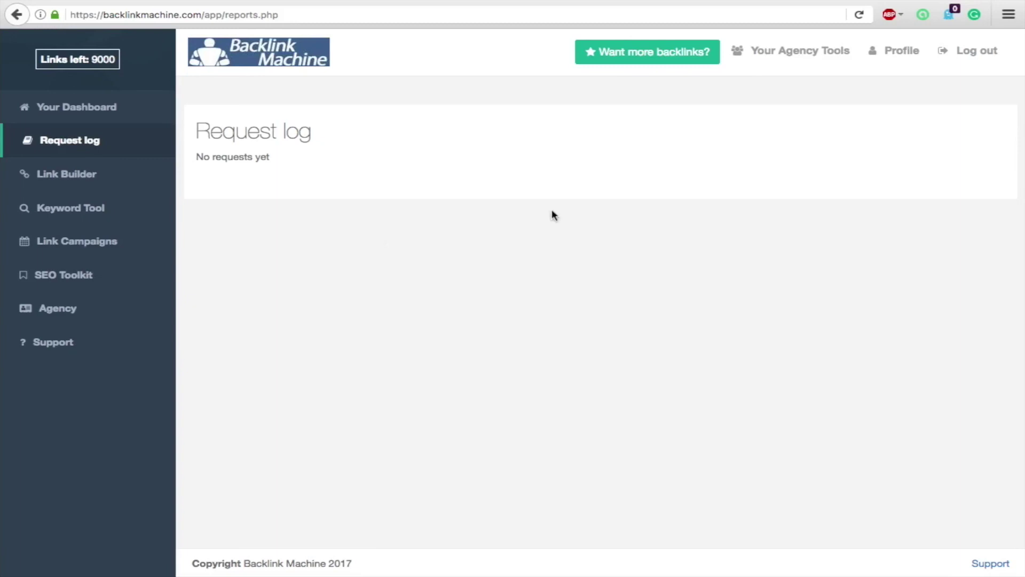
left_click(650, 54)
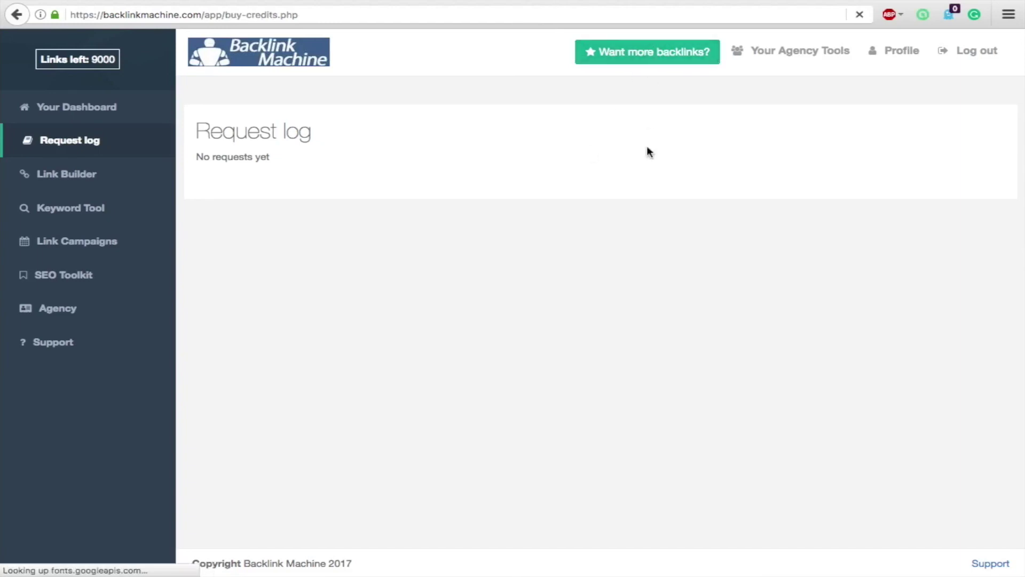